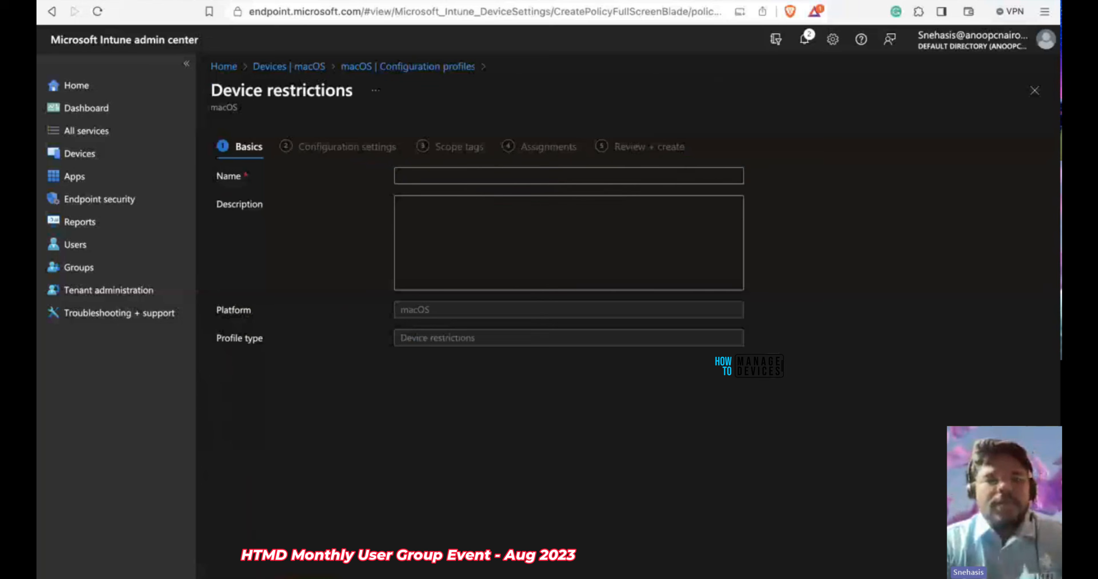
# Name the macOS device restrictions profile "HTMD community Standard Device restriction profile"
pyautogui.click(562, 175)
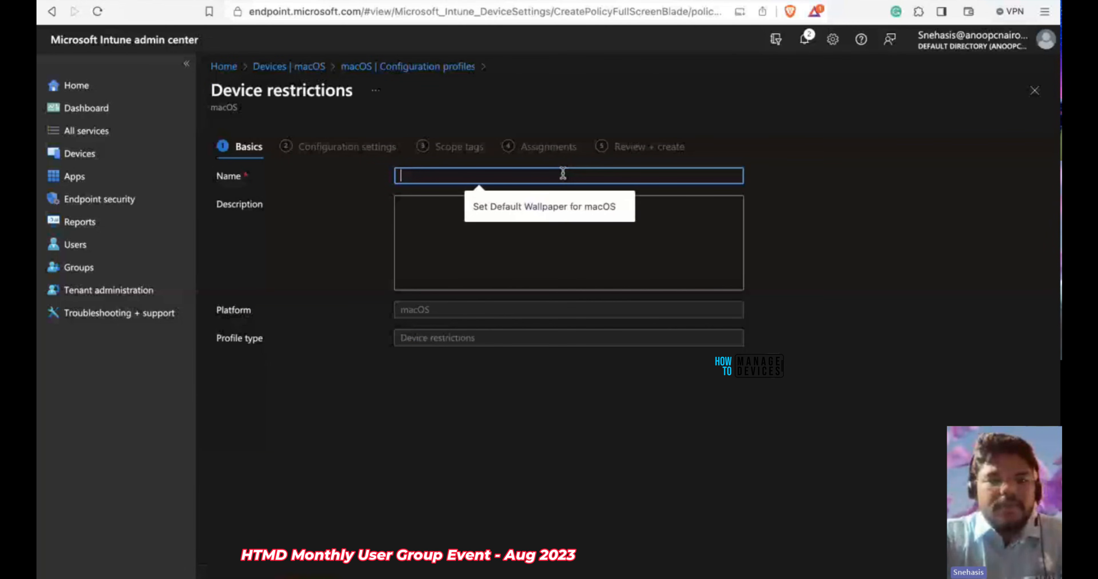
pyautogui.write('HTMD community Standard De')
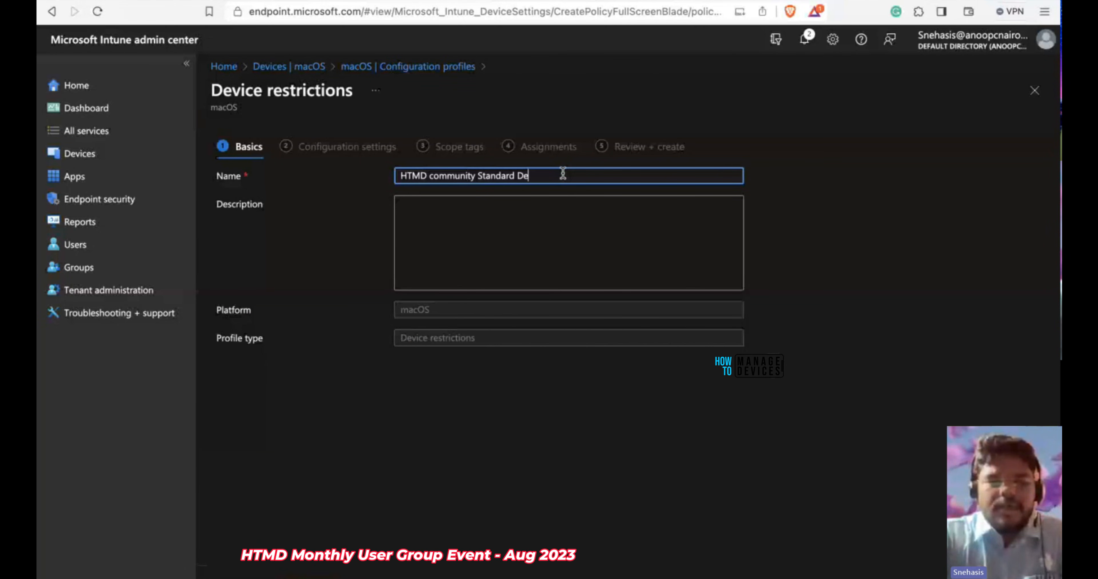
pyautogui.write('vice restriction profile')
pyautogui.press('Tab')
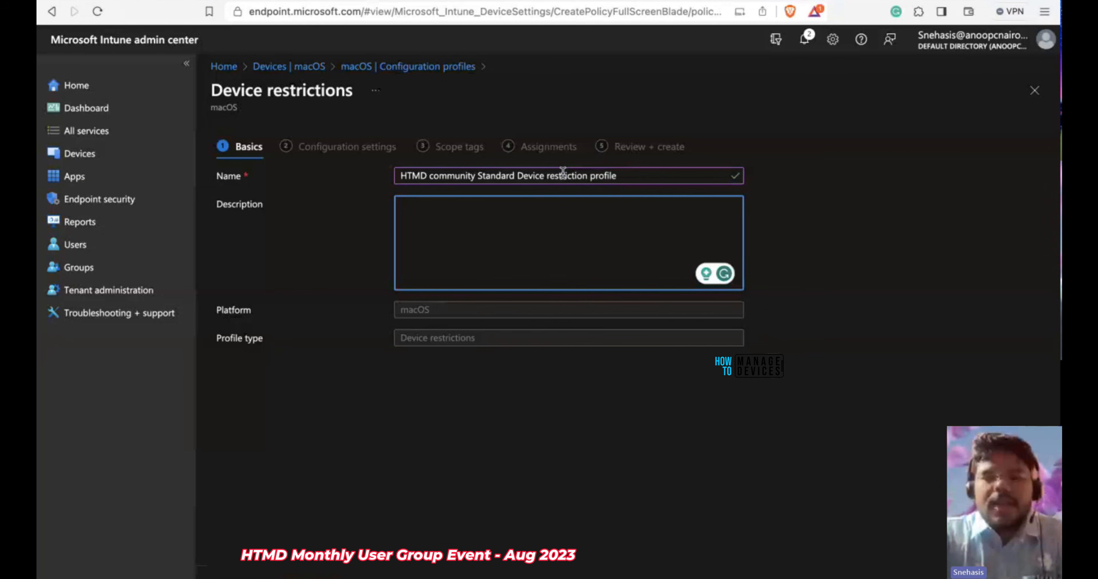
# Enter the description "This profile deploys all the standard device restriction settings approved by HTMD" and proceed to the configuration settings
pyautogui.write('This profile dep')
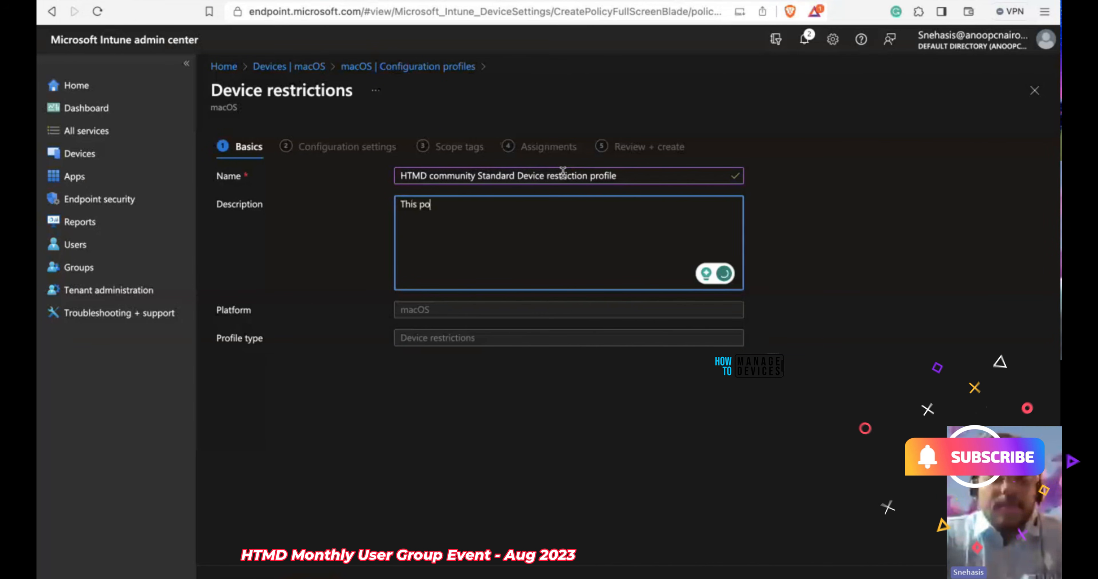
pyautogui.write('loys all the')
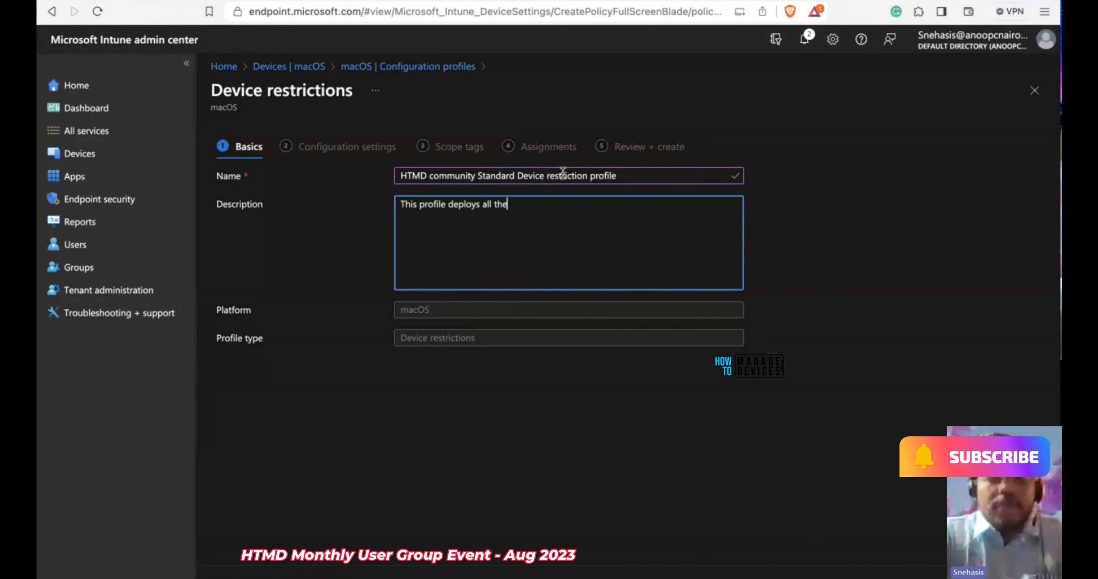
pyautogui.write(' standard device restriction s')
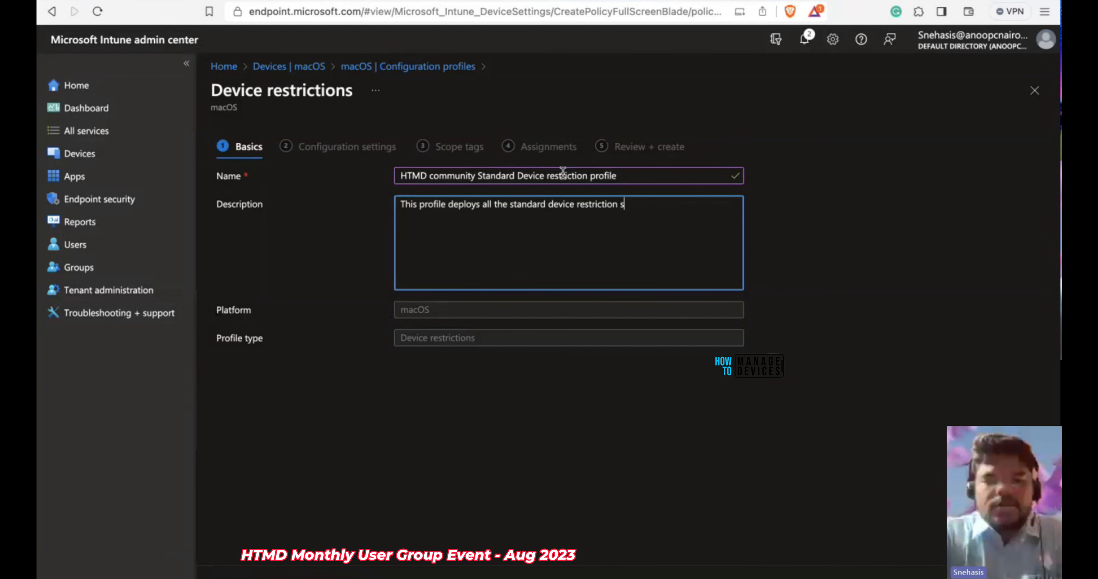
pyautogui.write('ettings approved by HTMD')
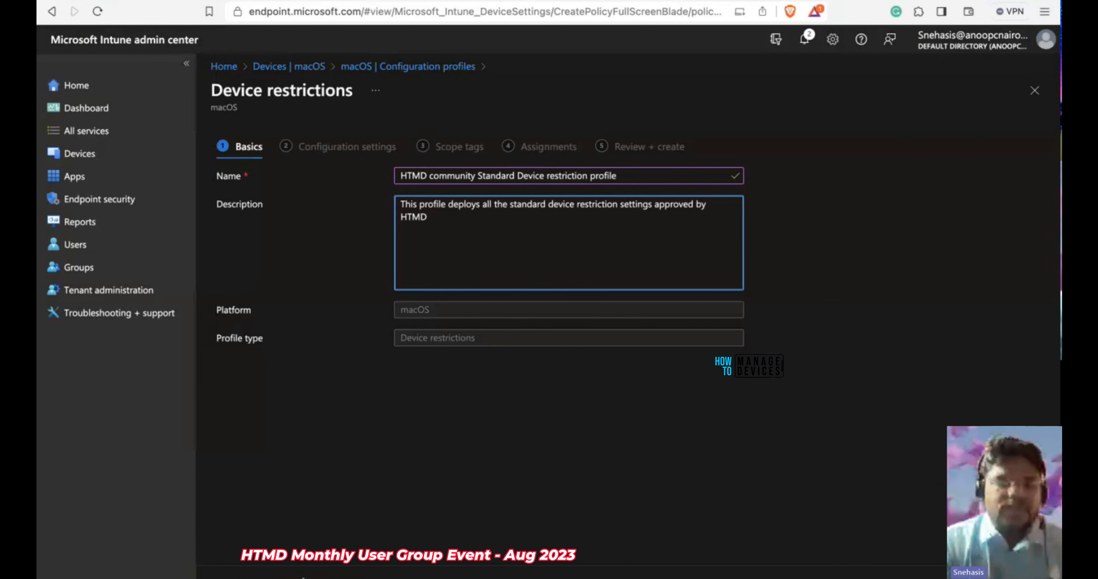
pyautogui.click(294, 577)
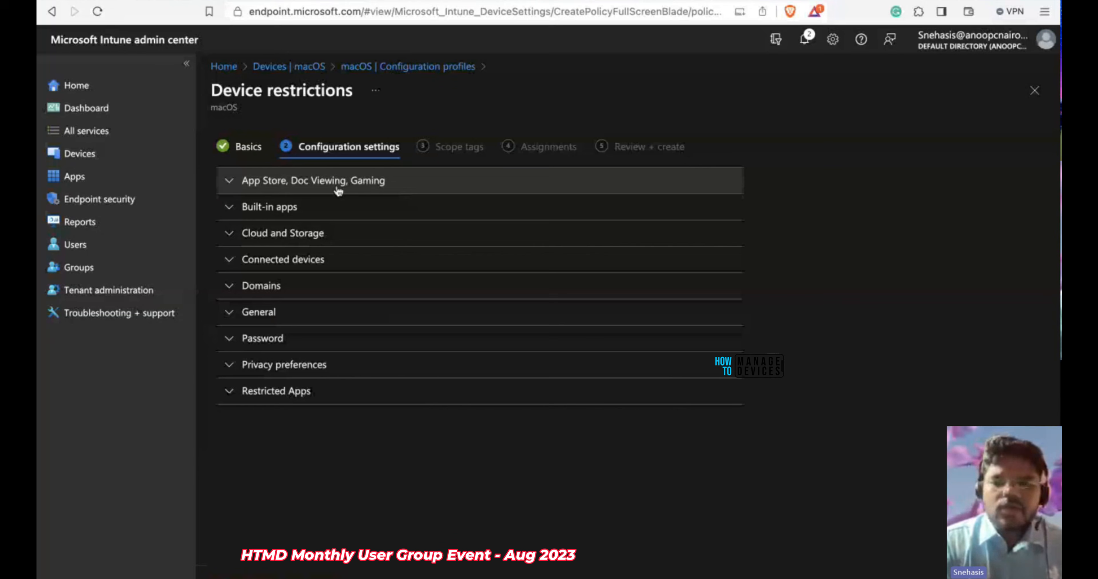
# Examine the App Store, Doc Viewing, Gaming restrictions and the automated device enrollment note, and collapse the section
pyautogui.click(354, 177)
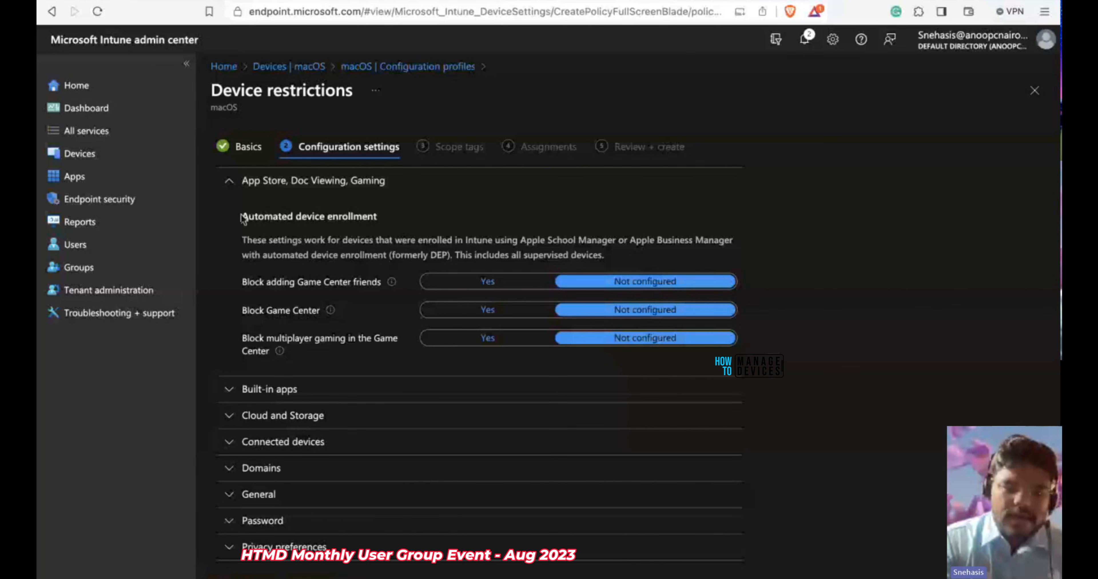
pyautogui.moveTo(246, 215); pyautogui.dragTo(391, 220)
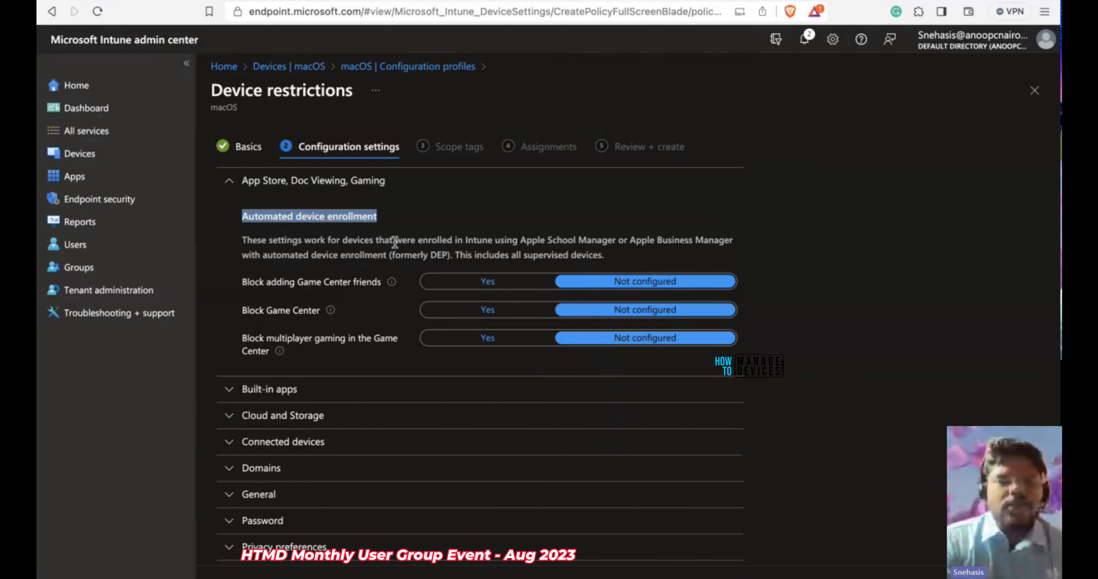
pyautogui.moveTo(428, 240); pyautogui.dragTo(500, 241)
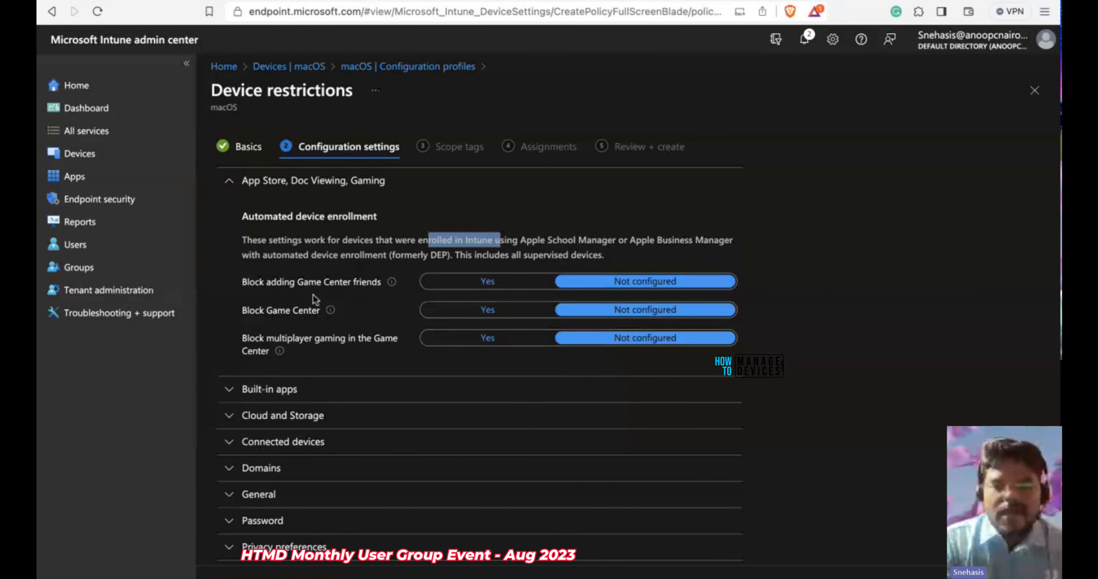
pyautogui.click(351, 243)
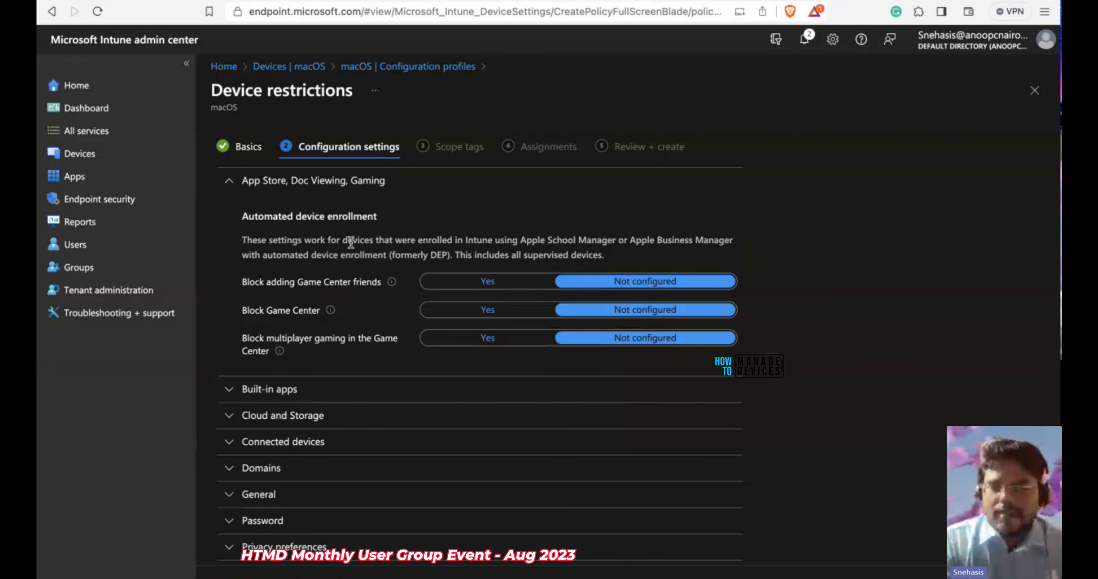
pyautogui.moveTo(241, 216); pyautogui.dragTo(395, 227)
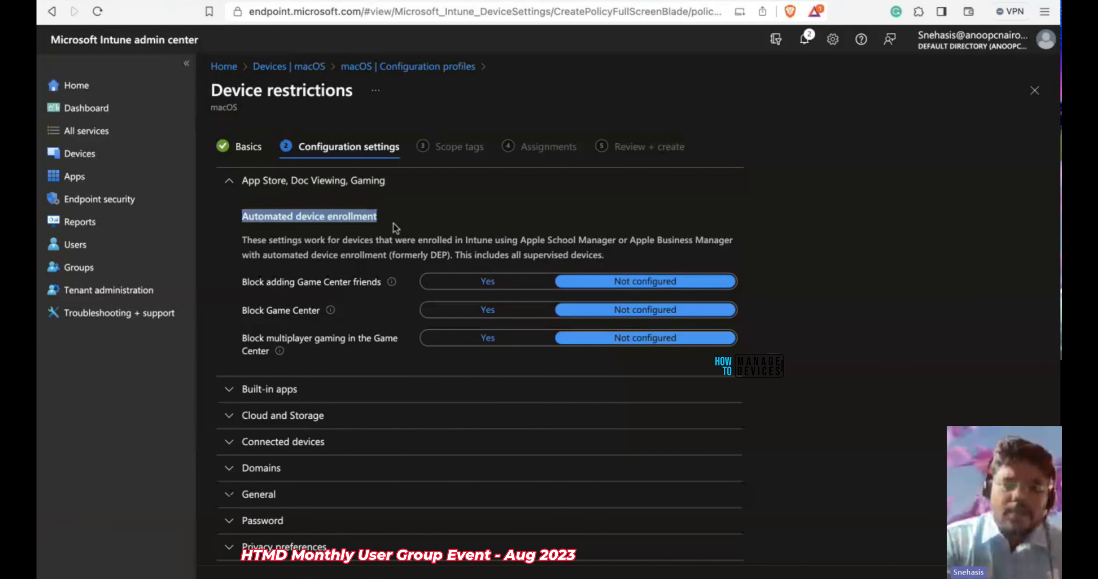
pyautogui.click(396, 228)
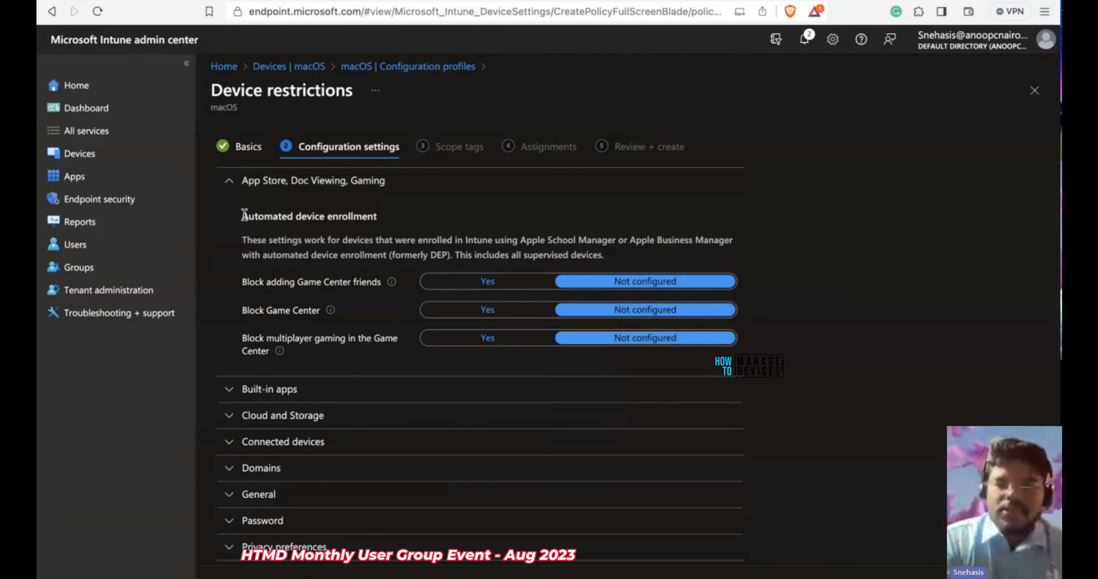
pyautogui.moveTo(242, 216); pyautogui.dragTo(325, 215)
pyautogui.click(232, 182)
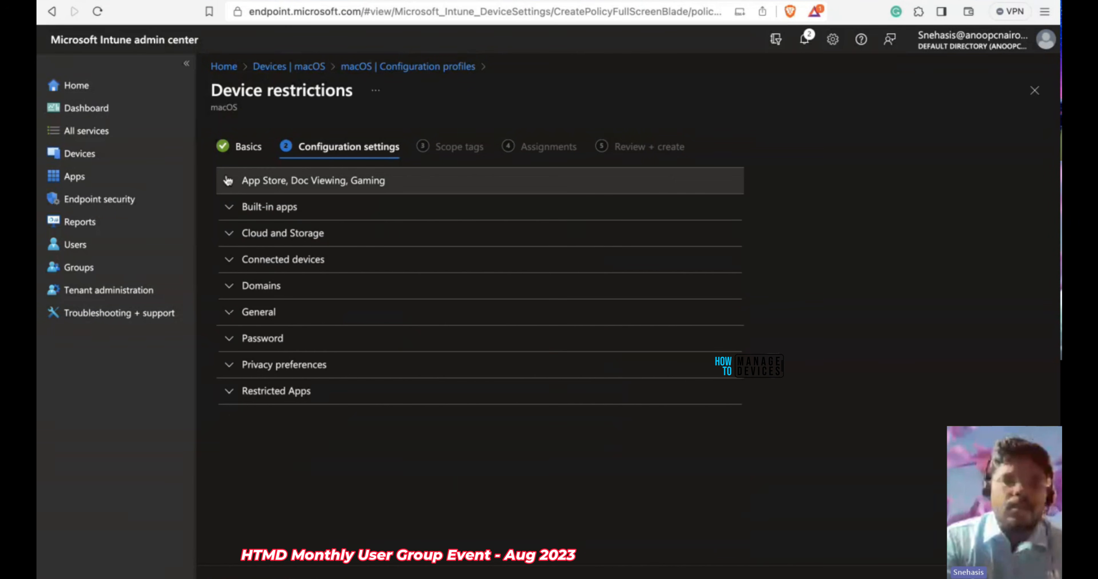
# Expand the Built-in apps category and review its restrictions, including the Safari AutoFill and camera settings
pyautogui.click(233, 209)
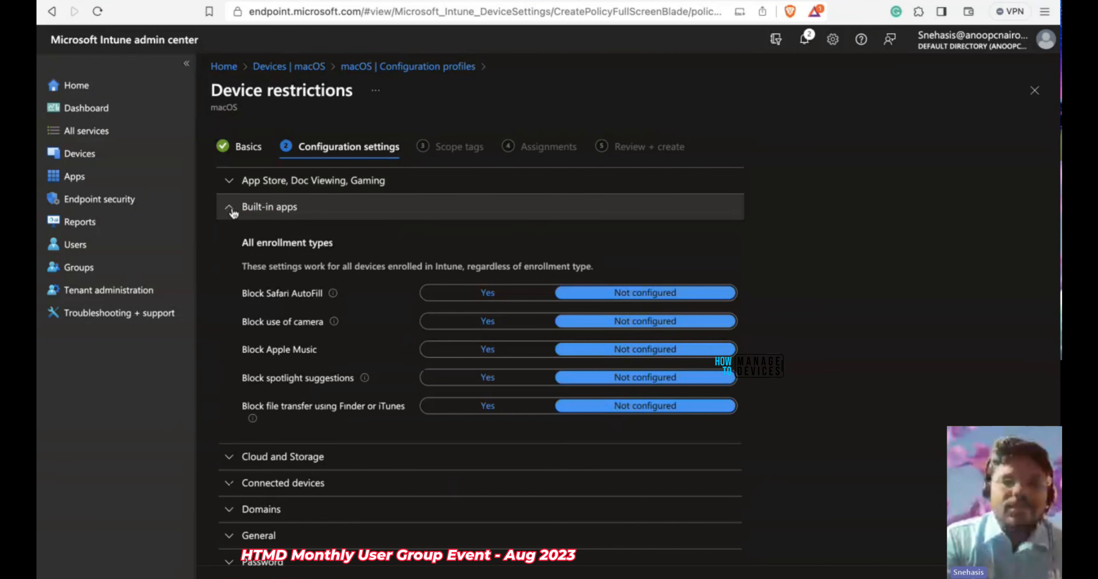
pyautogui.scroll(-2, 406, 350)
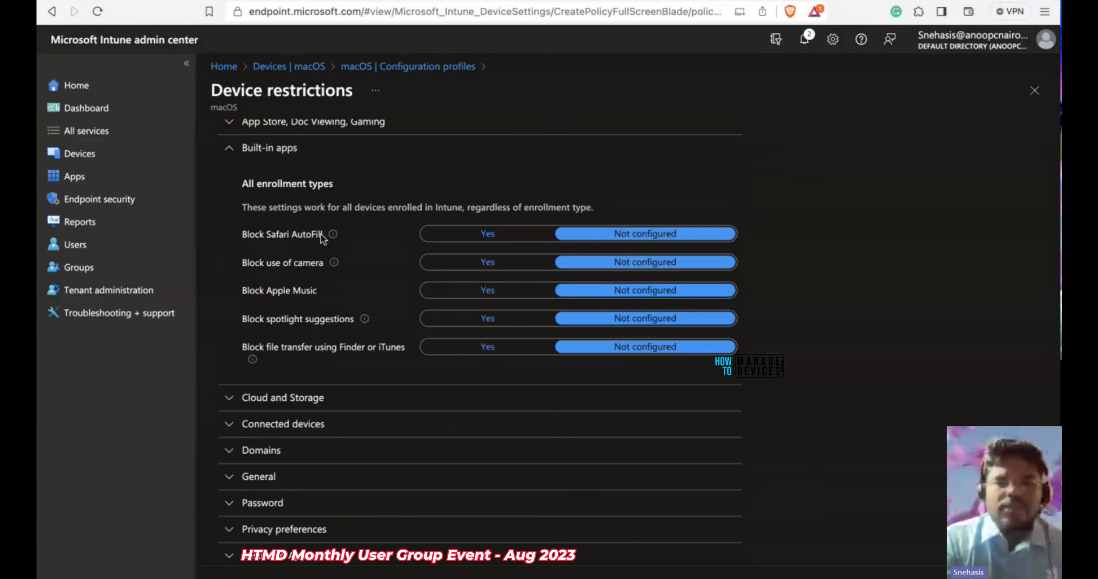
pyautogui.moveTo(335, 235)
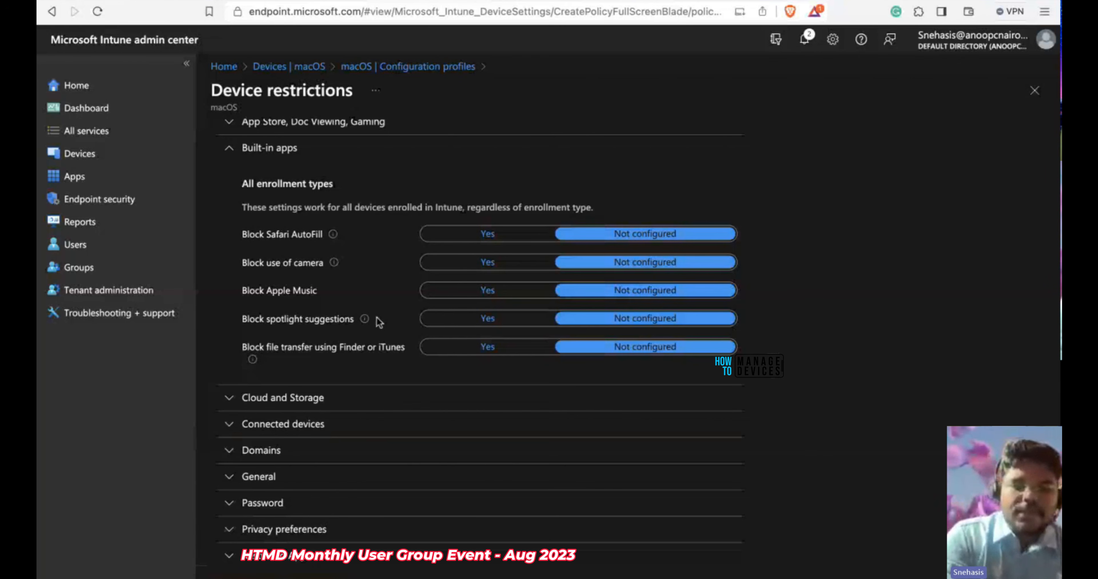
# Search Spotlight for "iron man" and "display" to examine its suggestions, and dismiss the search
pyautogui.press('super+space')
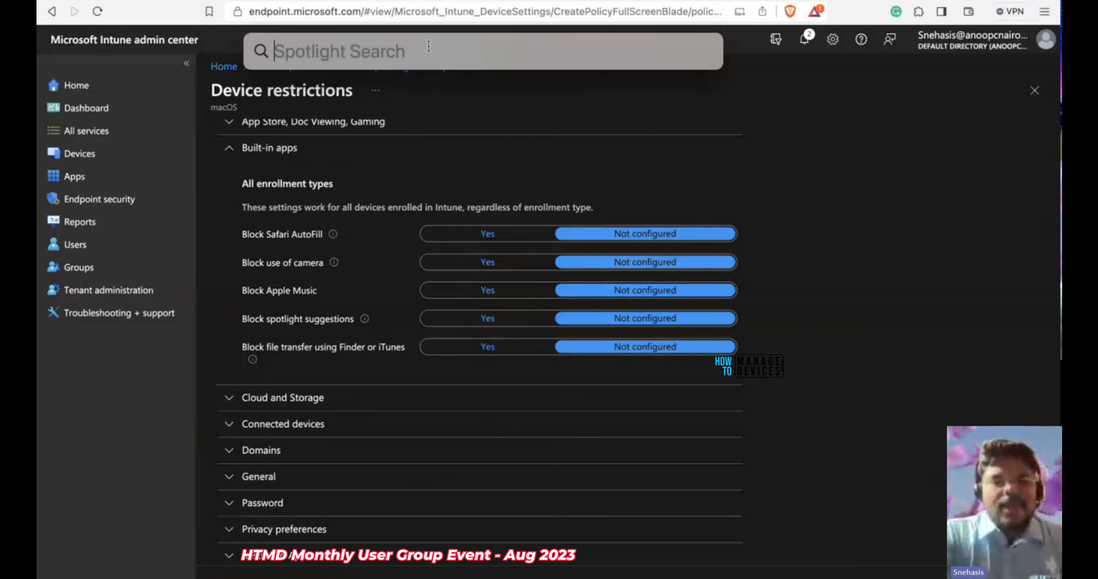
pyautogui.write('iron man')
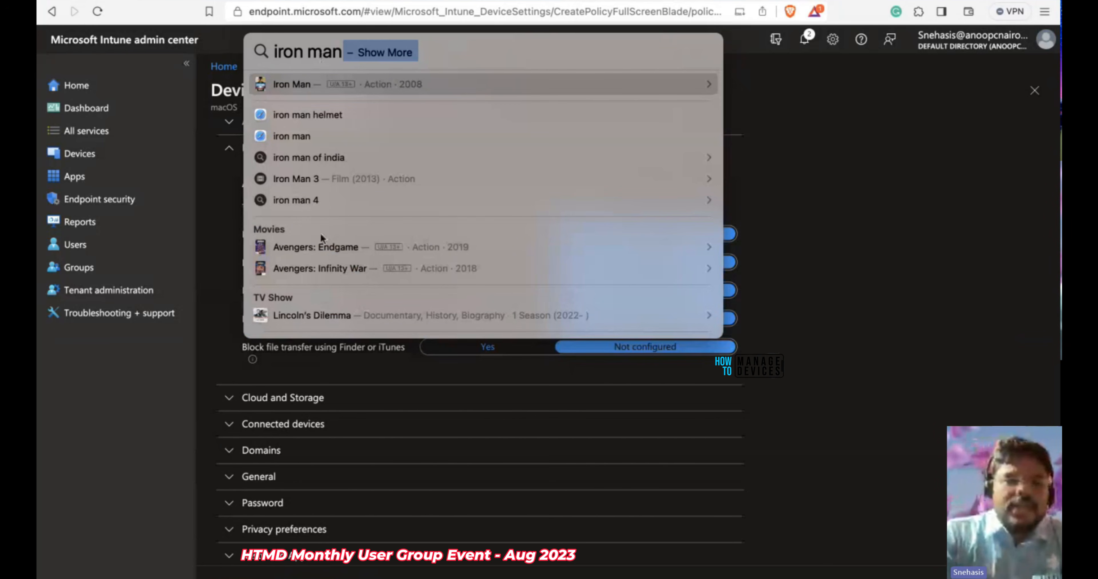
pyautogui.scroll(-3, 321, 234)
pyautogui.scroll(-4, 321, 234)
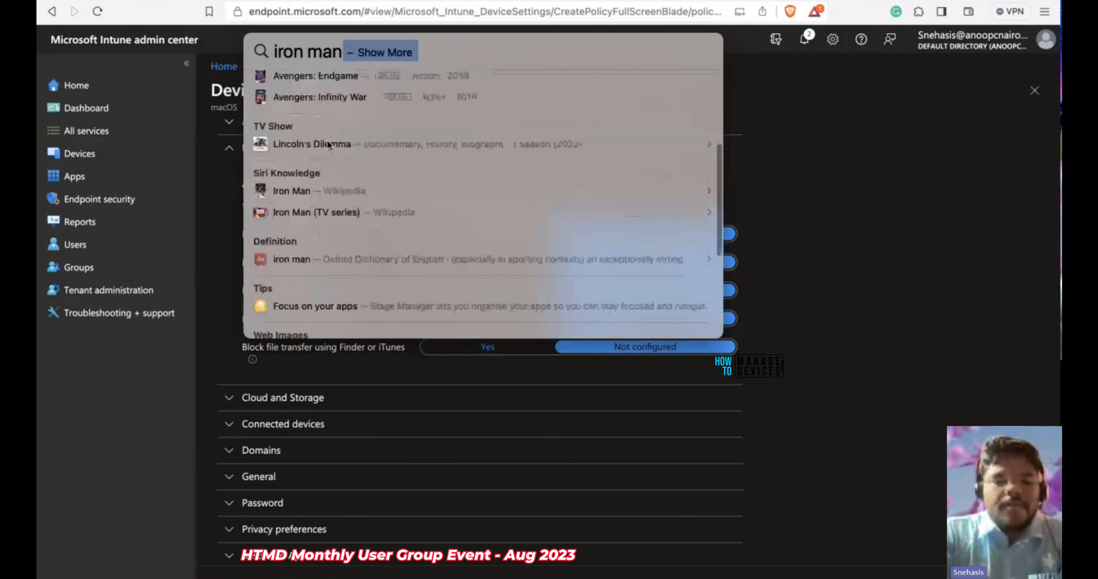
pyautogui.scroll(-7, 328, 145)
pyautogui.press('super+a')
pyautogui.write('display')
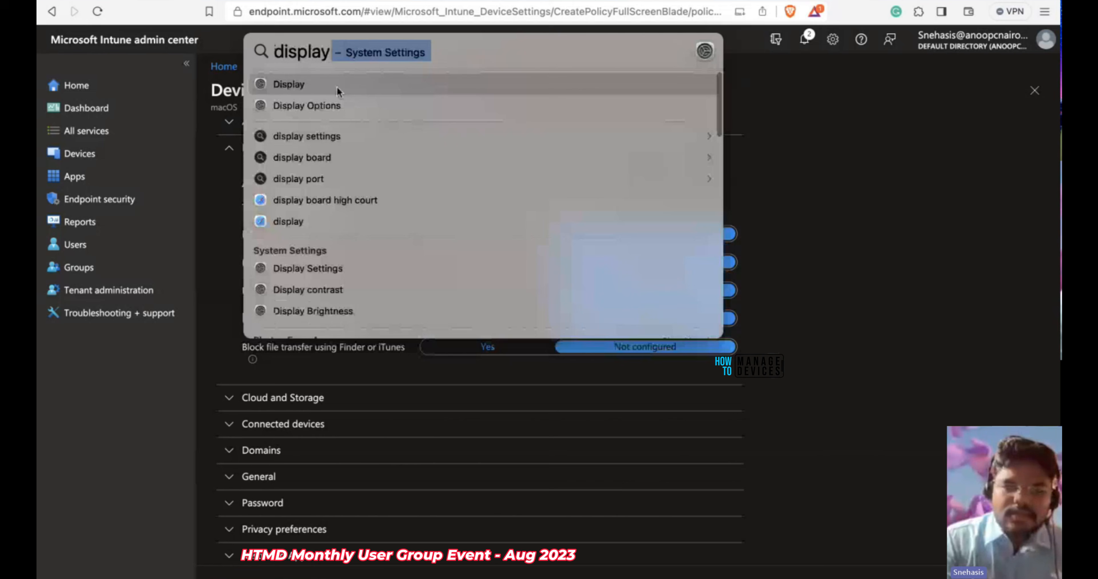
pyautogui.click(752, 209)
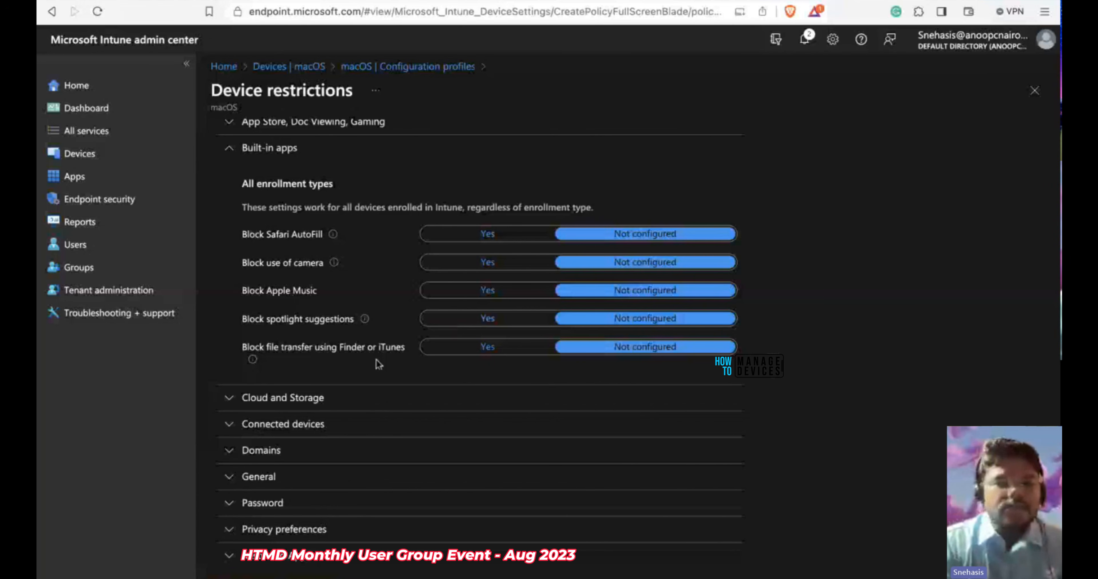
# Check the enrollment types covered by Built-in apps, collapse that category, and review the iCloud restrictions under Cloud and Storage
pyautogui.moveTo(241, 184); pyautogui.dragTo(363, 188)
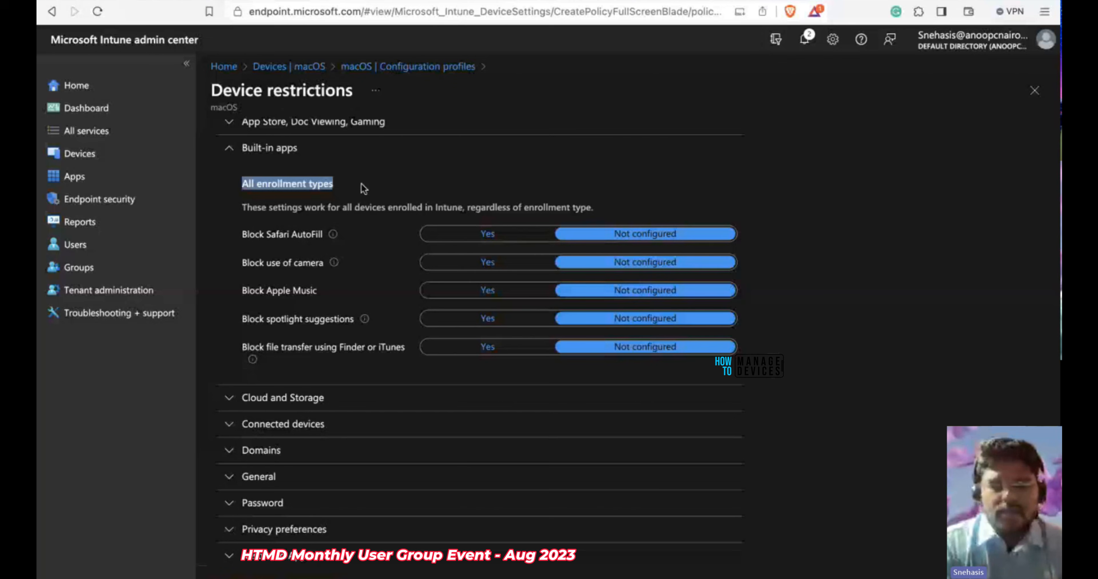
pyautogui.click(260, 149)
pyautogui.click(298, 242)
pyautogui.scroll(-3, 403, 353)
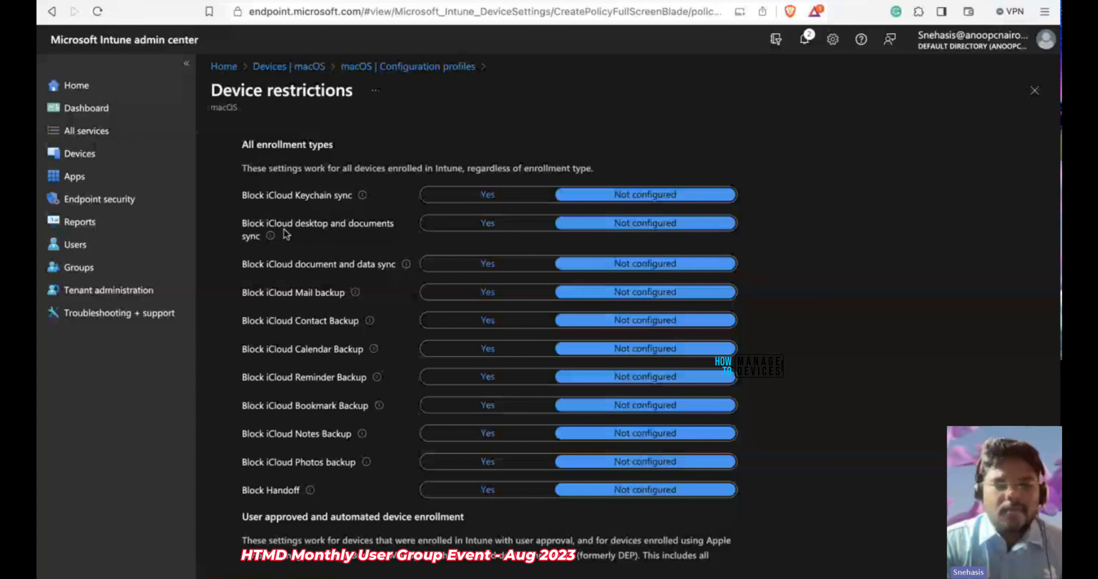
pyautogui.scroll(-2, 286, 234)
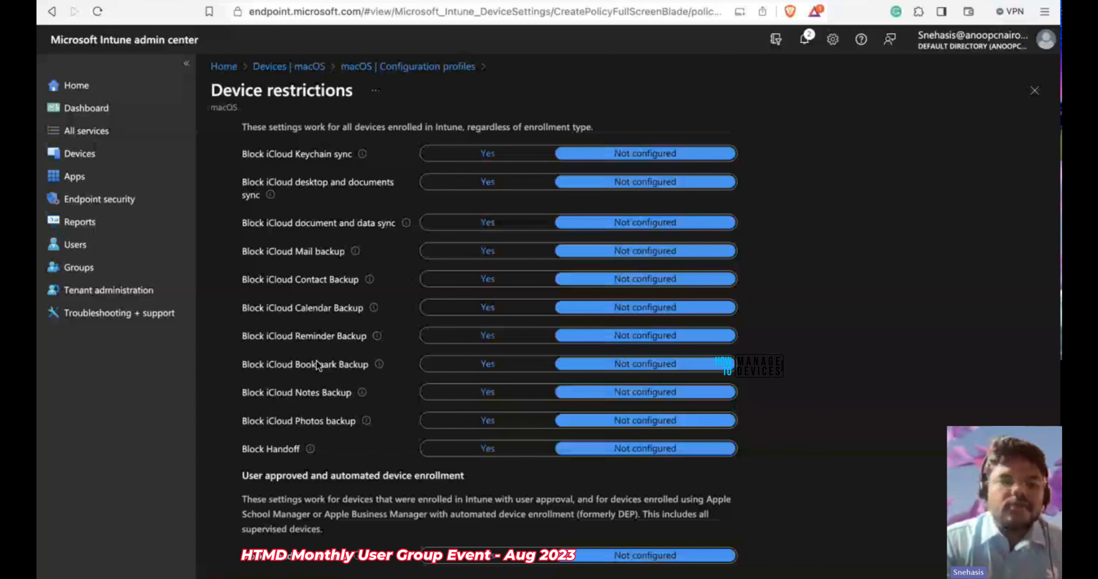
pyautogui.scroll(-5, 318, 365)
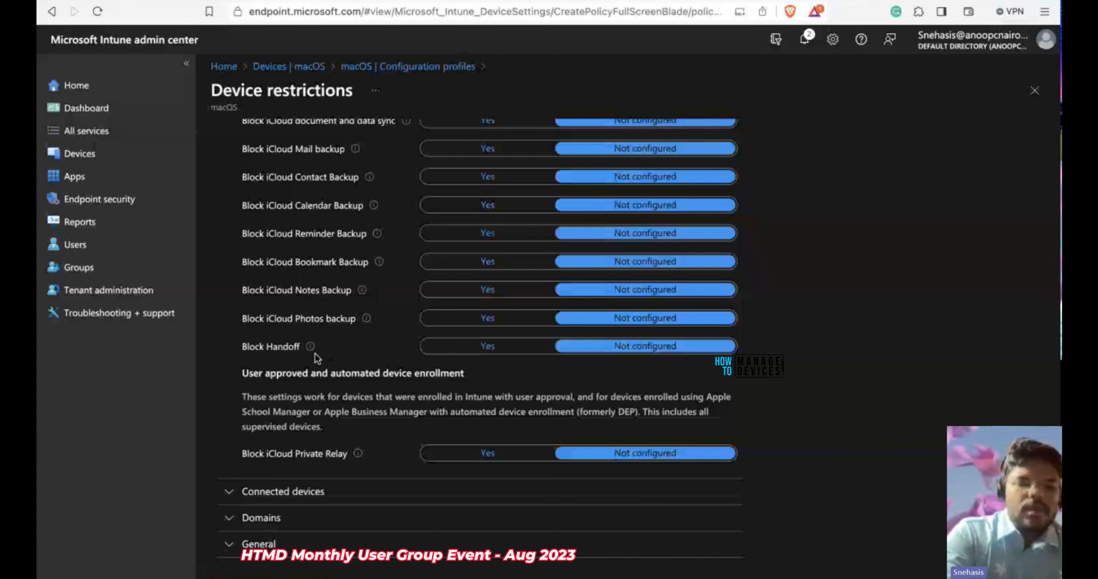
# Switch to macOS System Settings to look at the Apple ID entry, and return to the Intune device restrictions page
pyautogui.press('super+space')
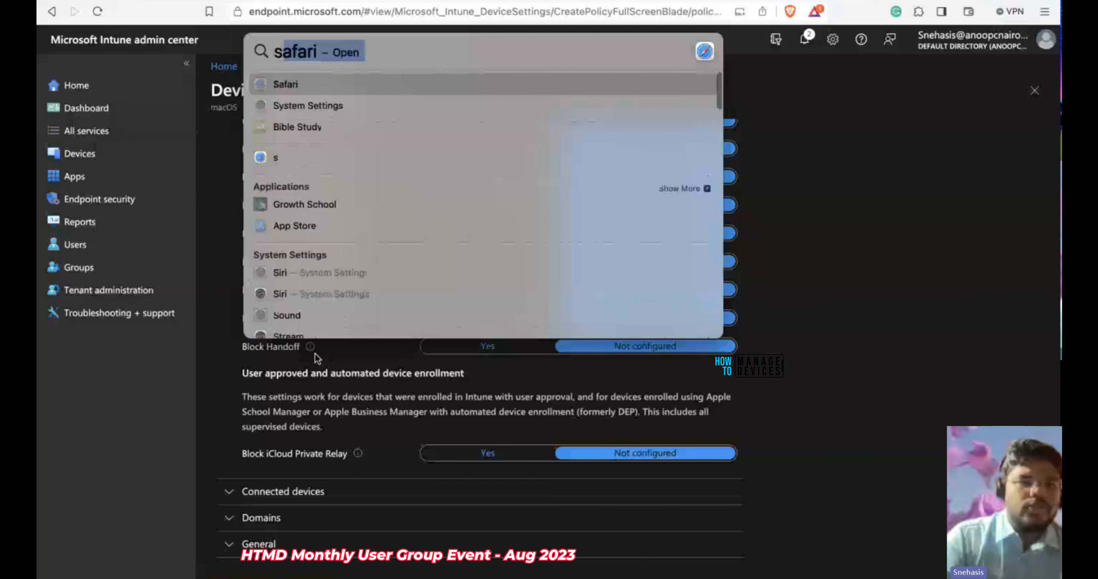
pyautogui.write('se')
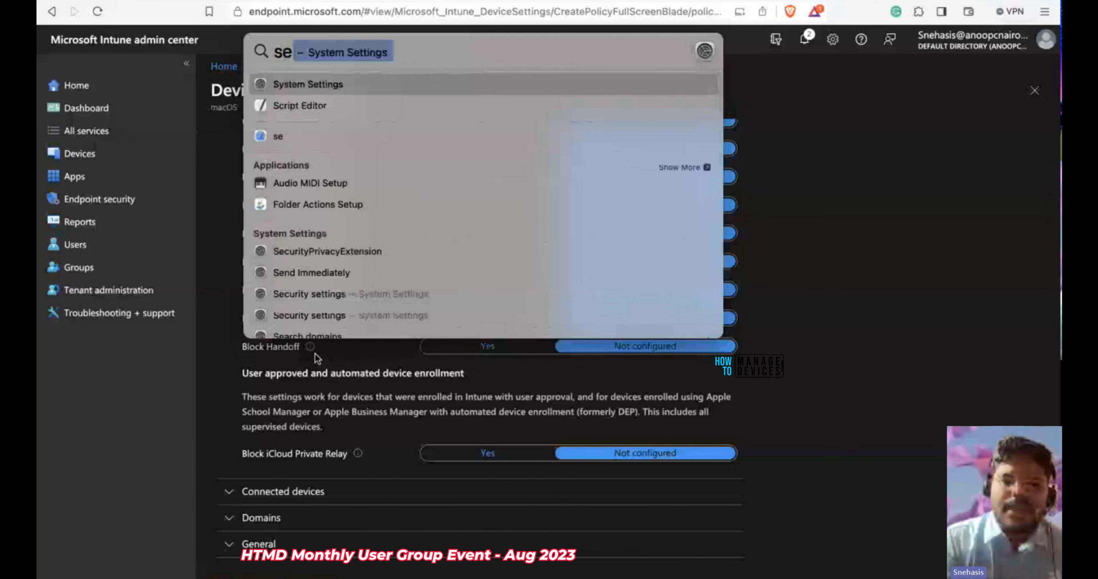
pyautogui.press('Return')
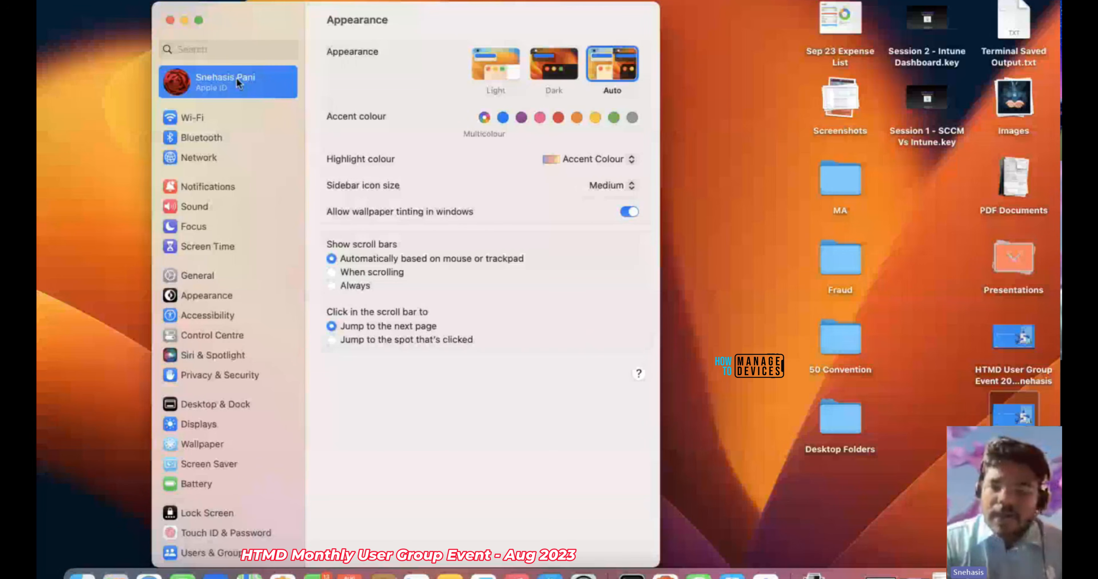
pyautogui.press('super+Tab')
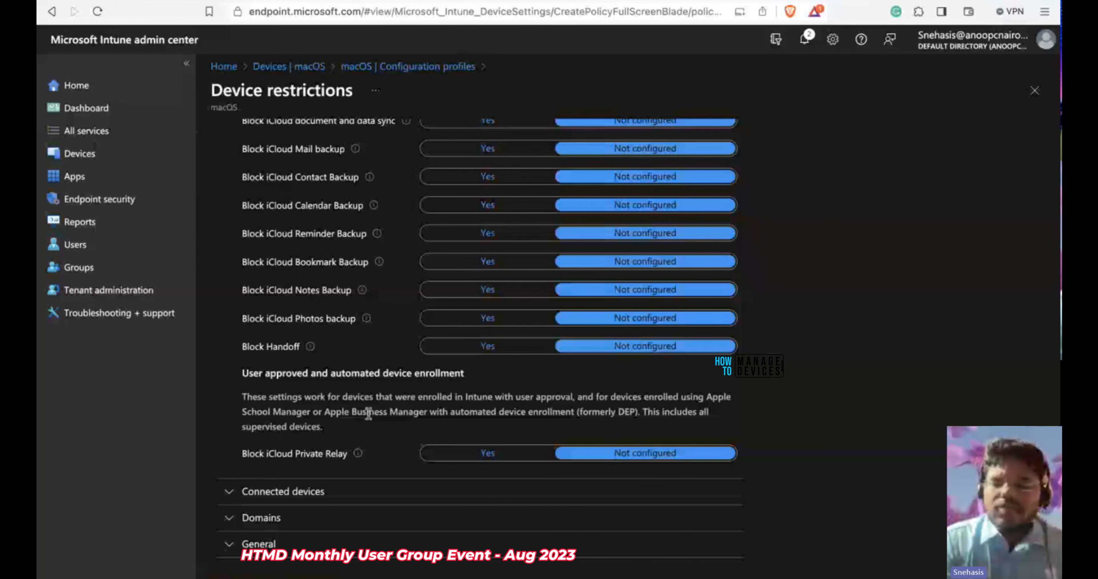
# Review the Block iCloud Private Relay setting and its user approved and automated device enrollment requirement
pyautogui.scroll(-2, 368, 413)
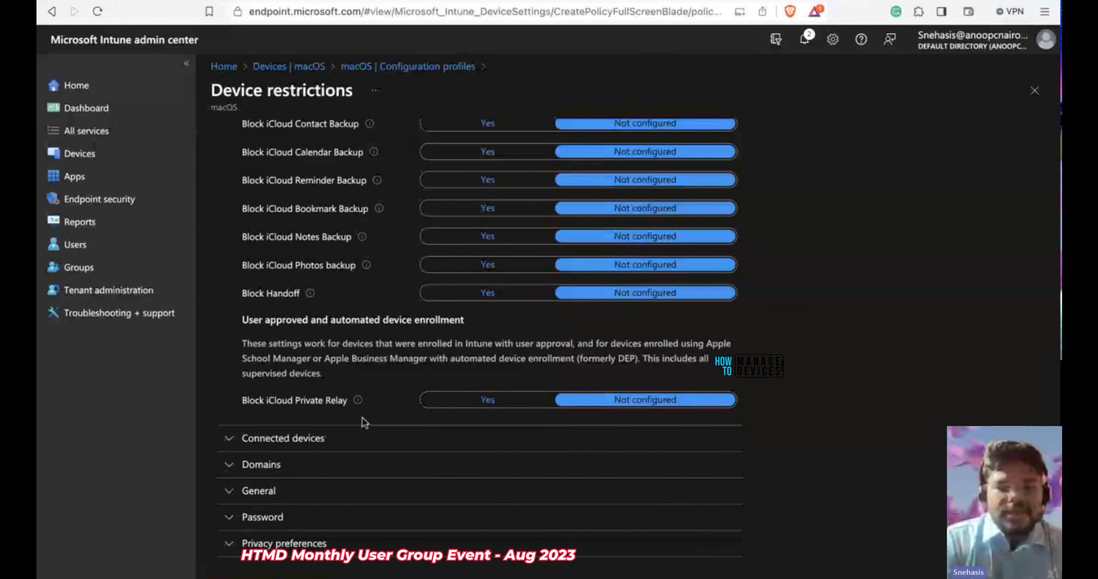
pyautogui.scroll(-1, 372, 398)
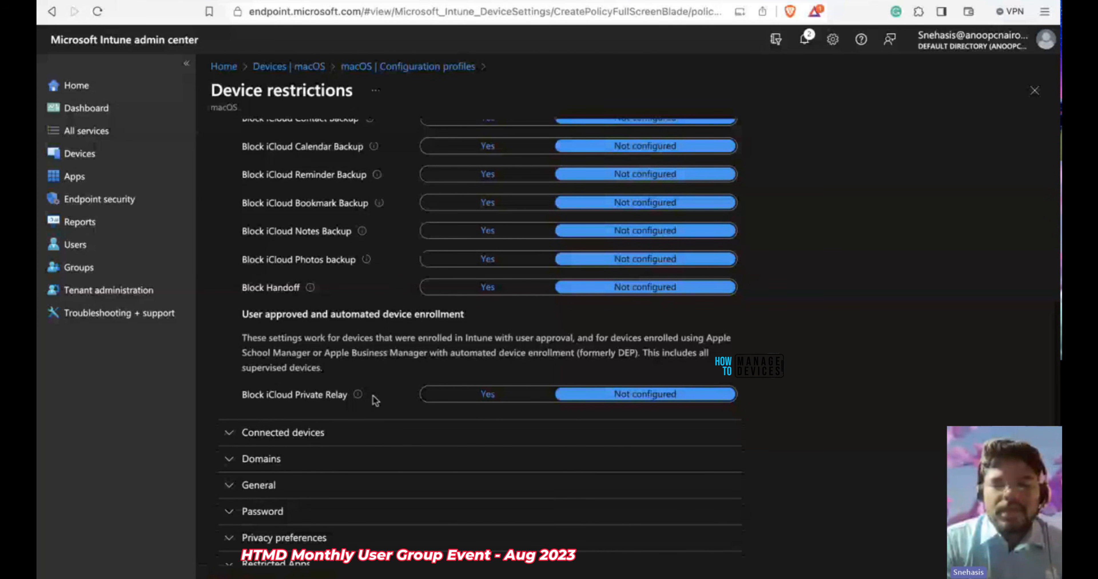
pyautogui.scroll(-2, 375, 400)
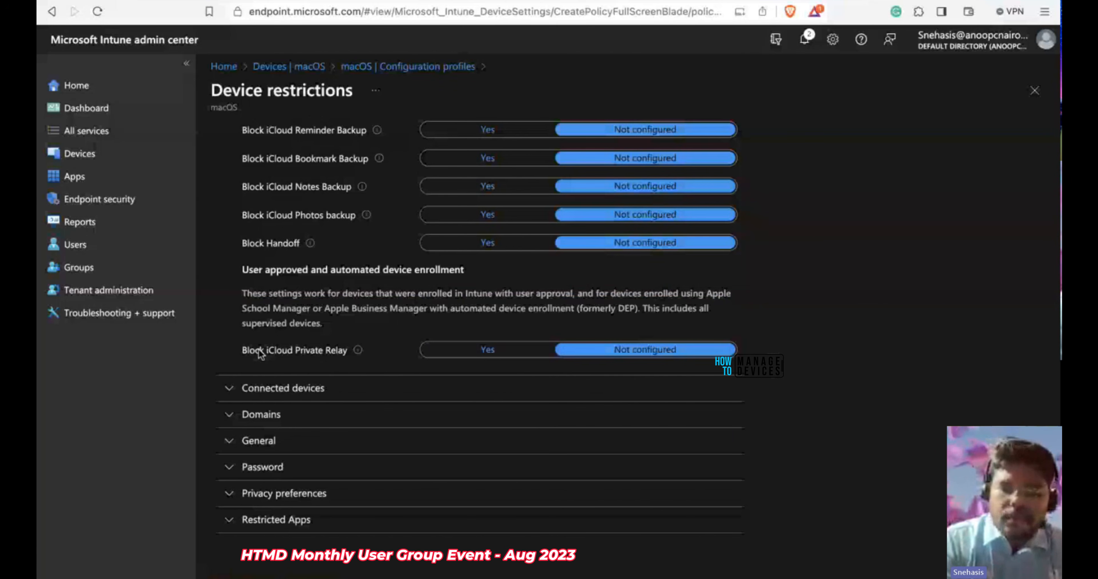
pyautogui.moveTo(254, 270); pyautogui.dragTo(301, 268)
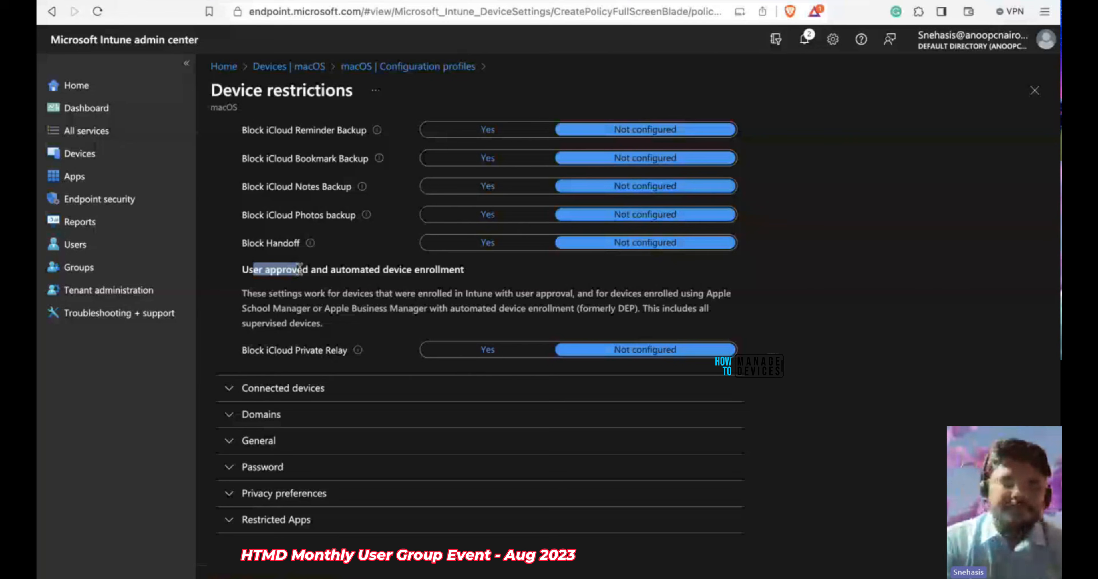
# Read the description of the Block iCloud Private Relay setting and collapse the Cloud and Storage category
pyautogui.click(311, 270)
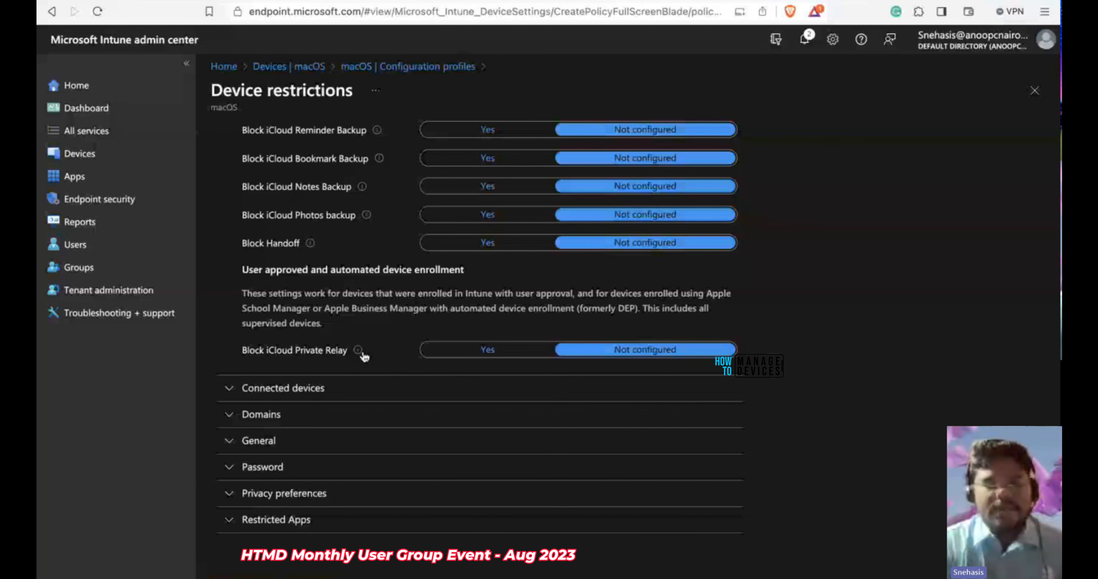
pyautogui.moveTo(362, 353)
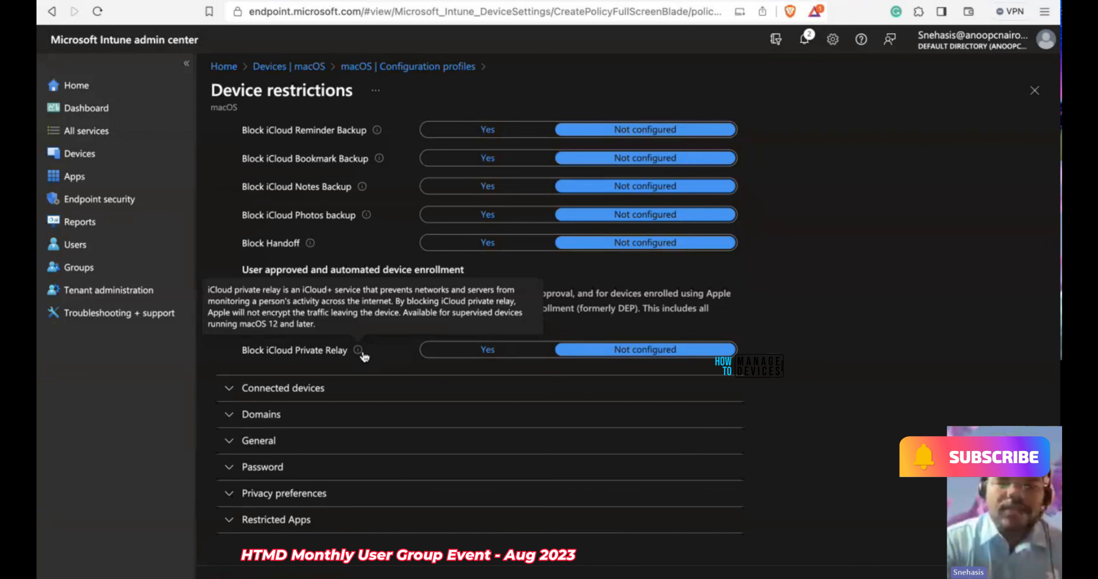
pyautogui.scroll(10, 324, 298)
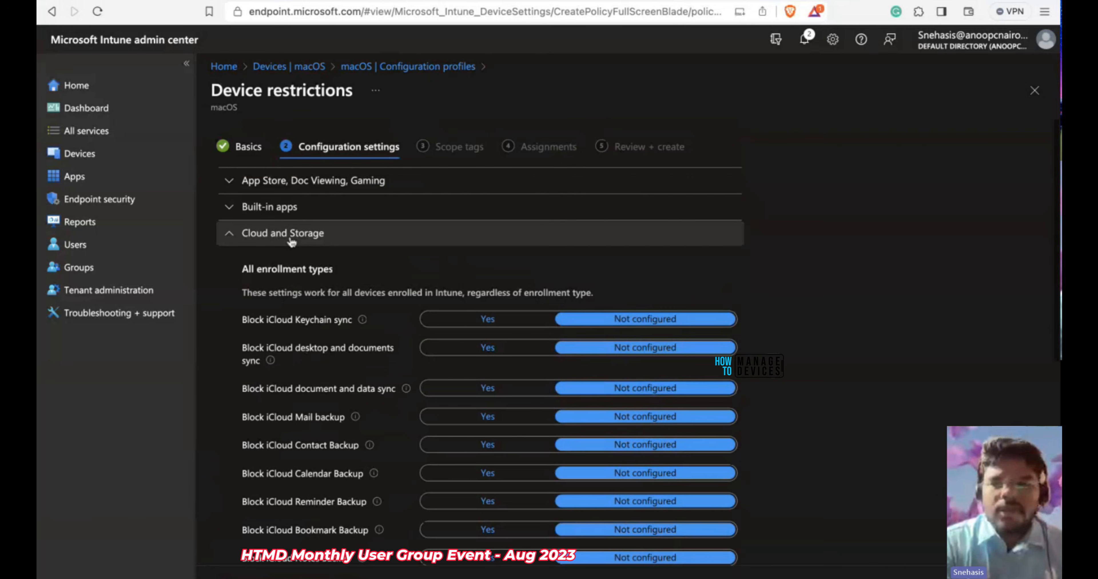
pyautogui.click(297, 239)
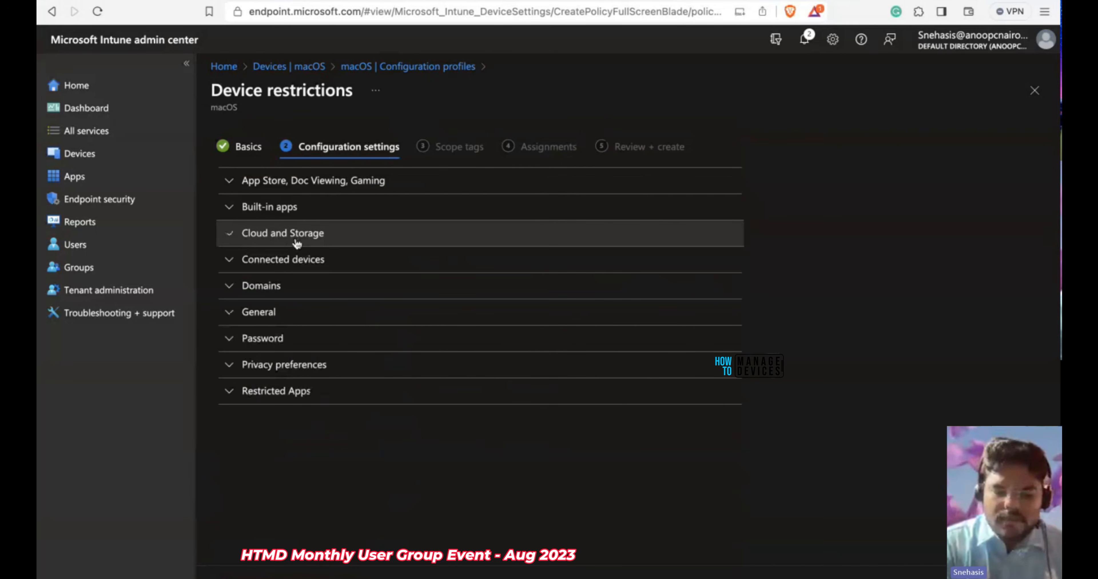
# Review the AirDrop and Apple Watch restrictions under Connected devices, check AirDrop in macOS Control Center, and collapse the category
pyautogui.click(335, 260)
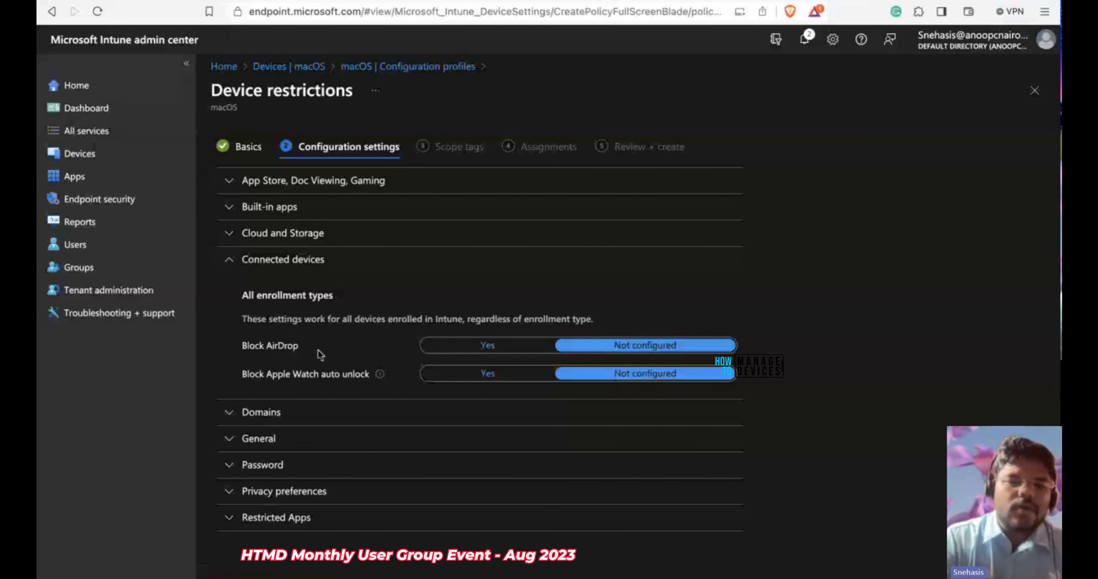
pyautogui.moveTo(554, 1)
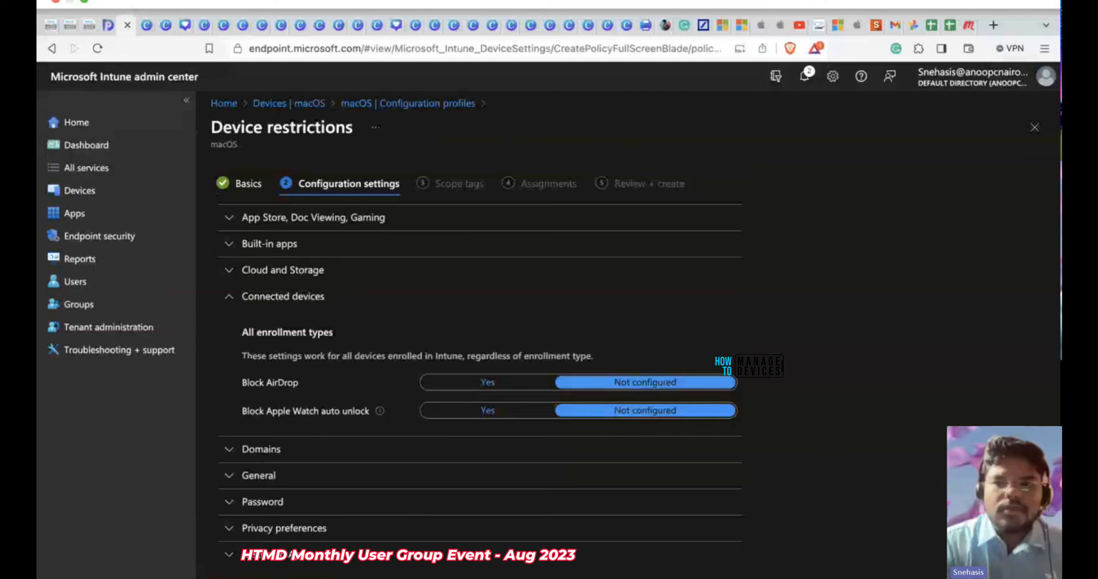
pyautogui.click(1014, 1)
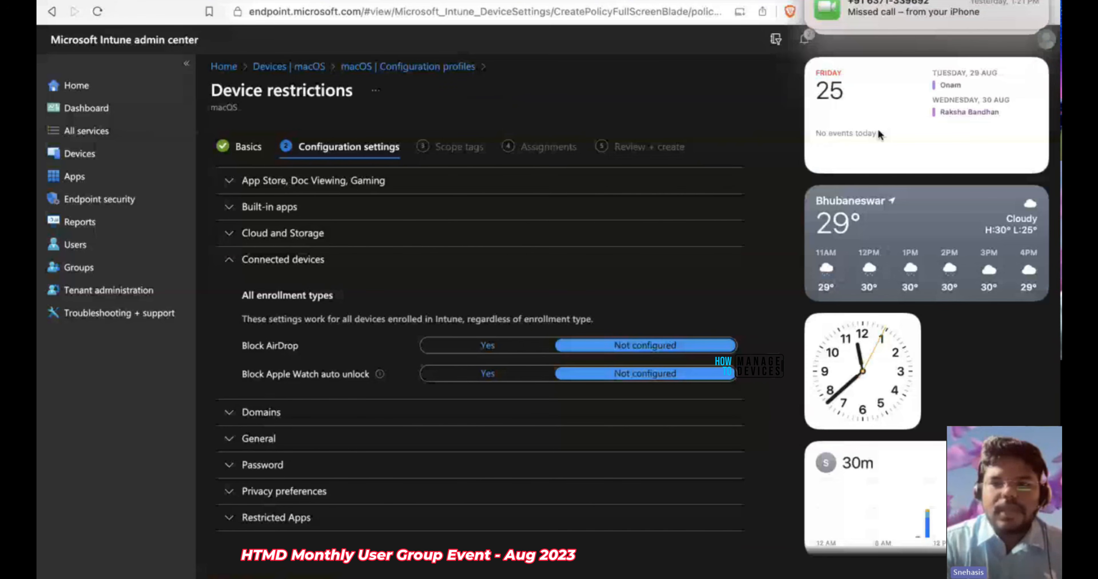
pyautogui.click(948, 1)
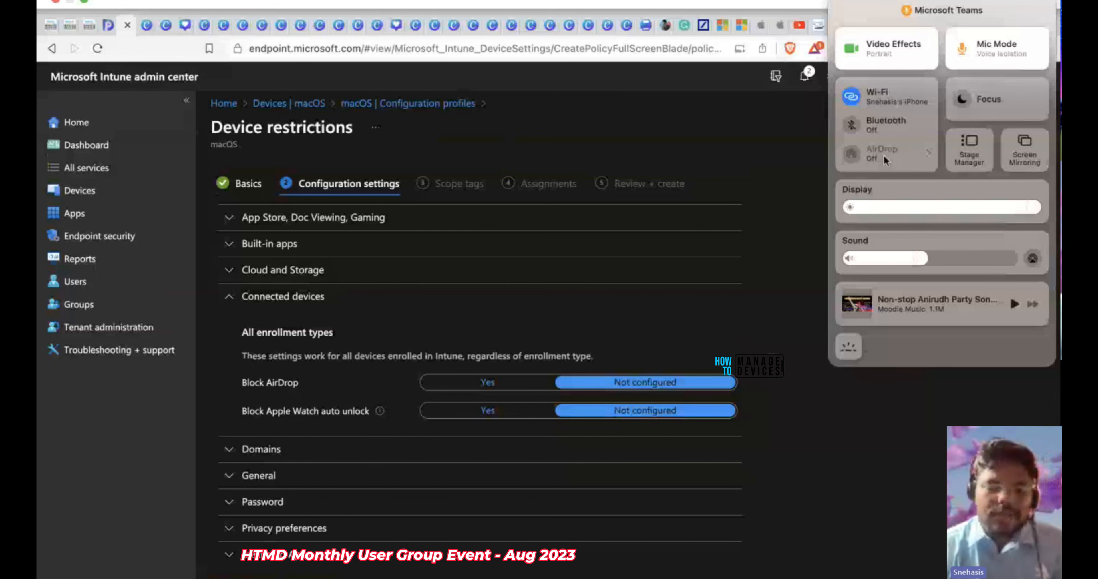
pyautogui.click(298, 416)
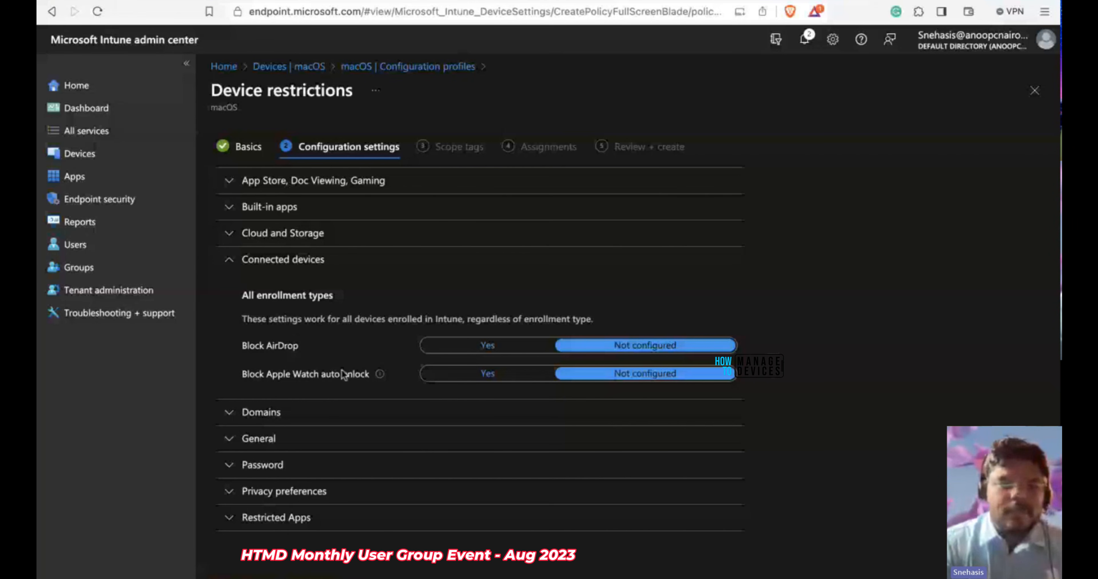
pyautogui.click(274, 259)
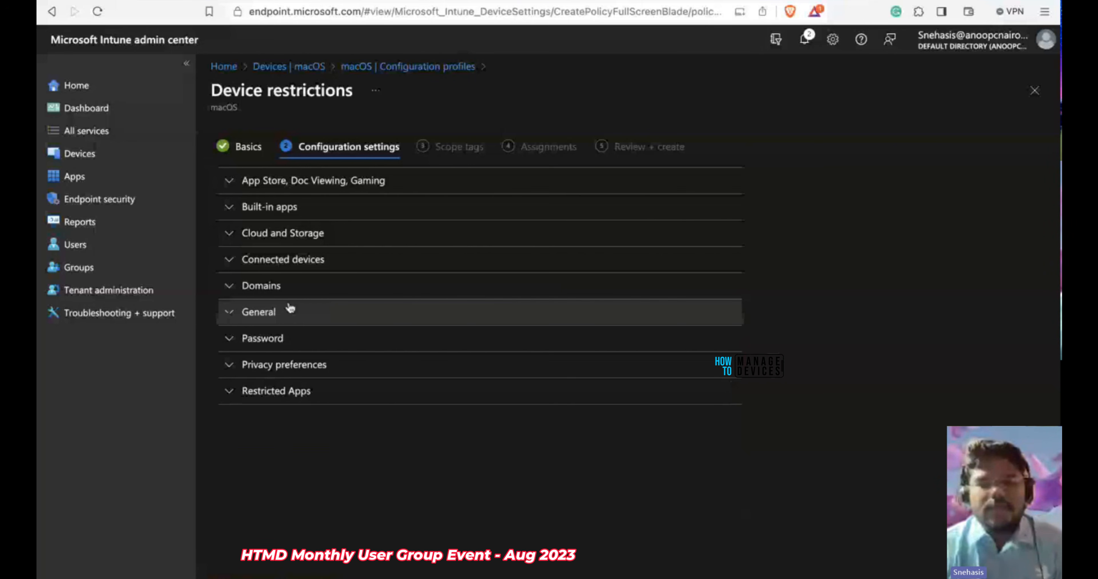
# Enter anoopcnair.com and htmdc.onmicrosoft.com as unmarked email domains under Domains, and collapse that category
pyautogui.click(283, 290)
pyautogui.scroll(-2, 429, 392)
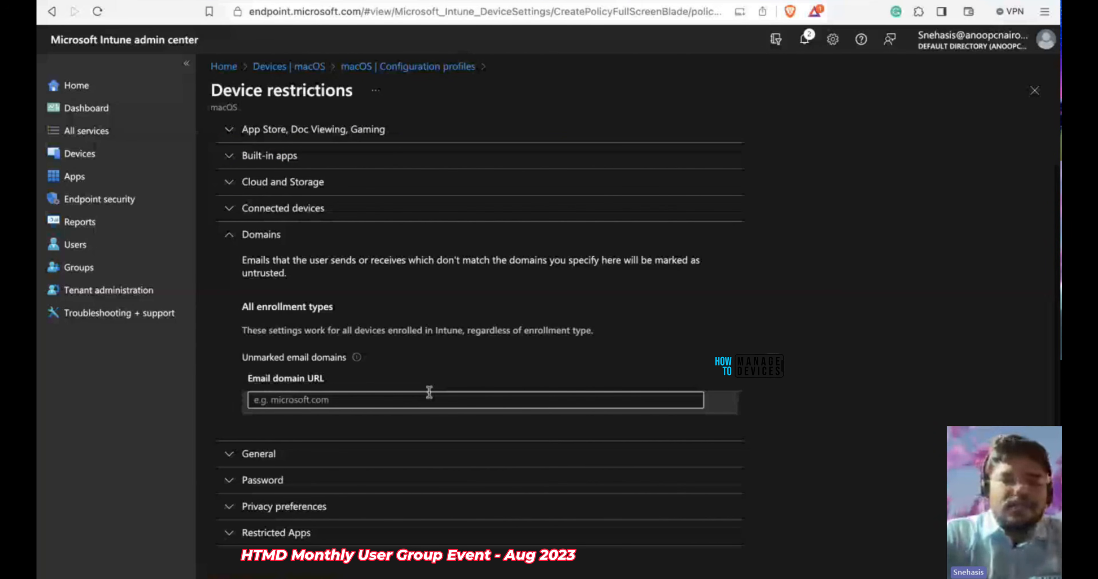
pyautogui.click(429, 392)
pyautogui.write('anoopcnai')
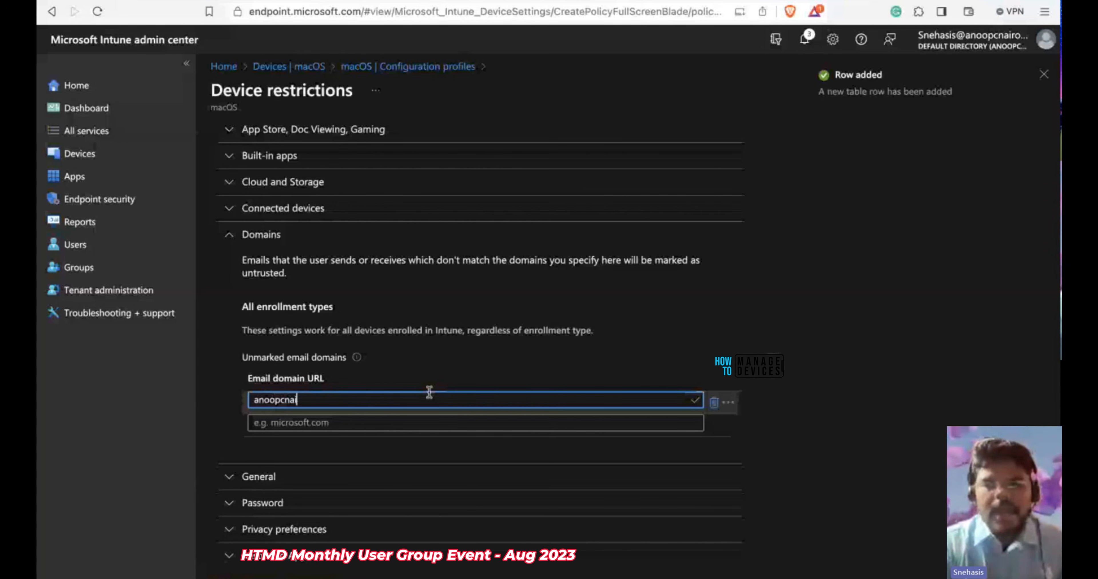
pyautogui.write('r.com')
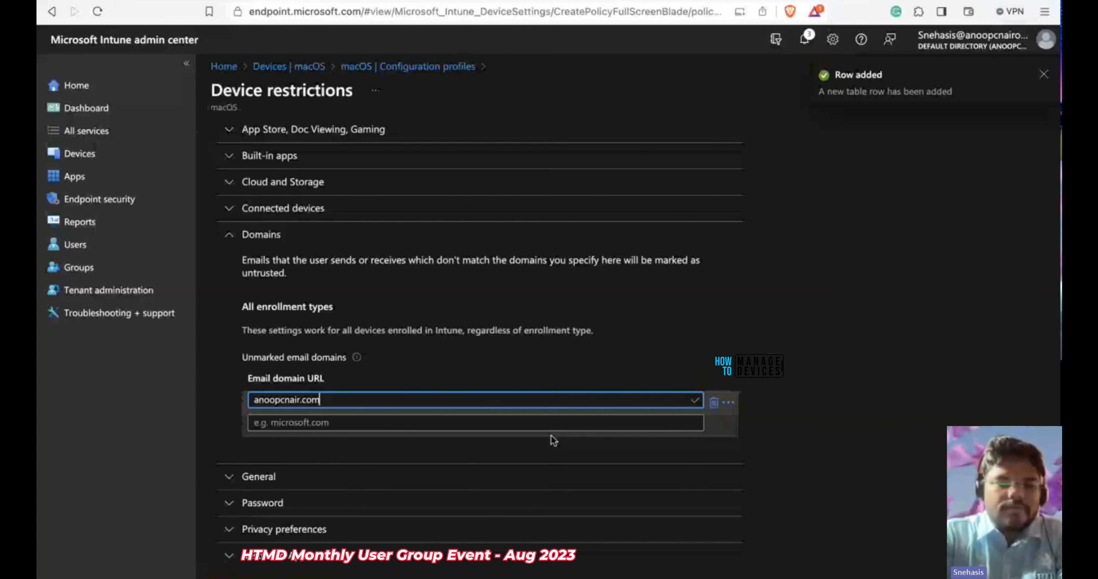
pyautogui.click(552, 424)
pyautogui.write('htmdc.onmicrosoft.com')
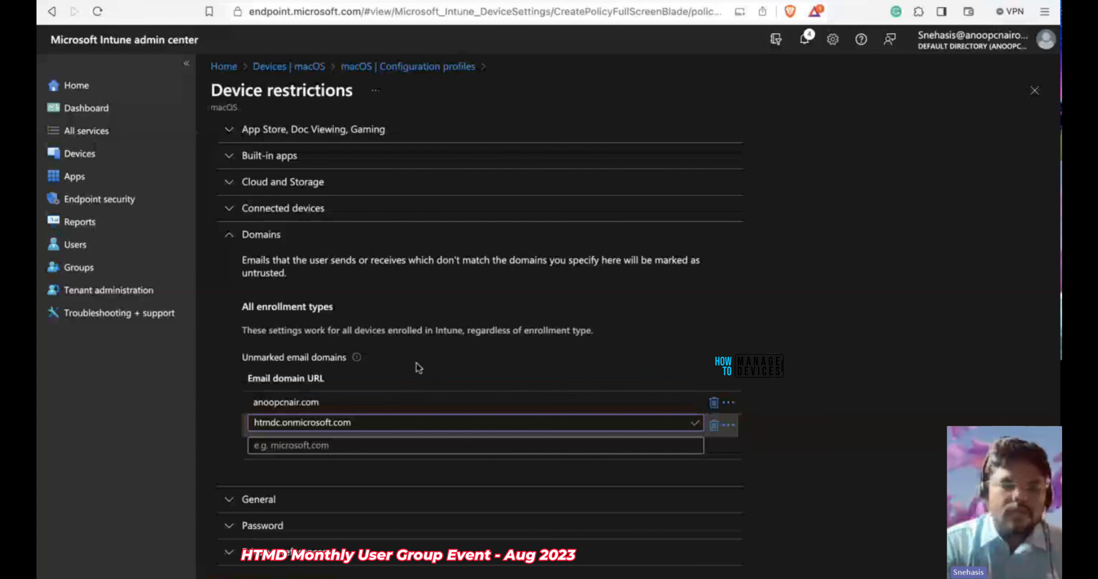
pyautogui.click(313, 288)
# Review the restrictions in the General category, reading the Block look up description and the enrollment types it covers
pyautogui.click(316, 308)
pyautogui.scroll(-3, 318, 313)
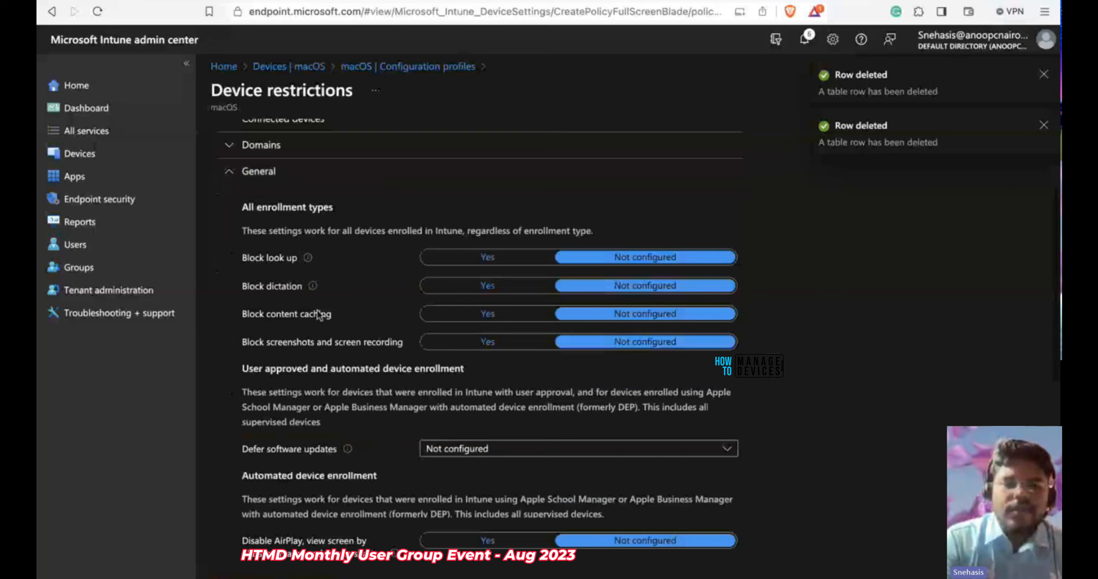
pyautogui.scroll(-2, 317, 311)
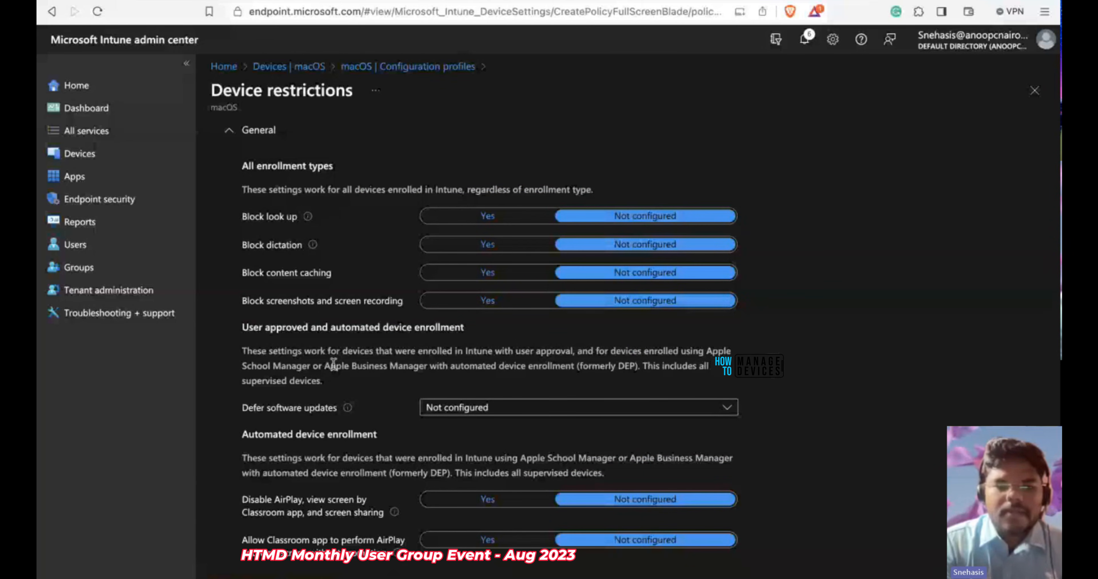
pyautogui.scroll(-6, 337, 360)
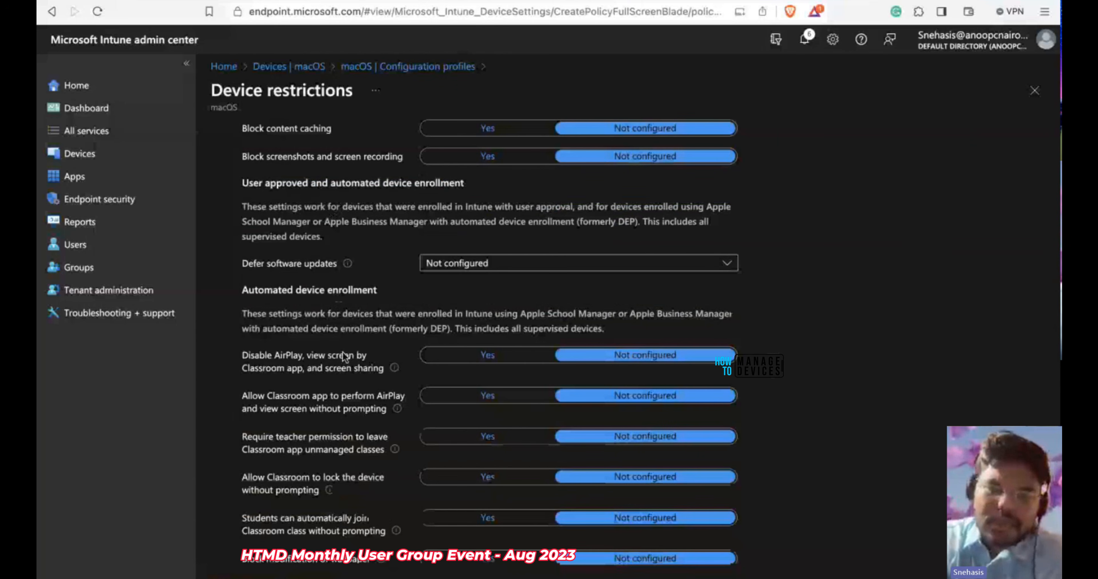
pyautogui.scroll(5, 322, 201)
pyautogui.moveTo(307, 200)
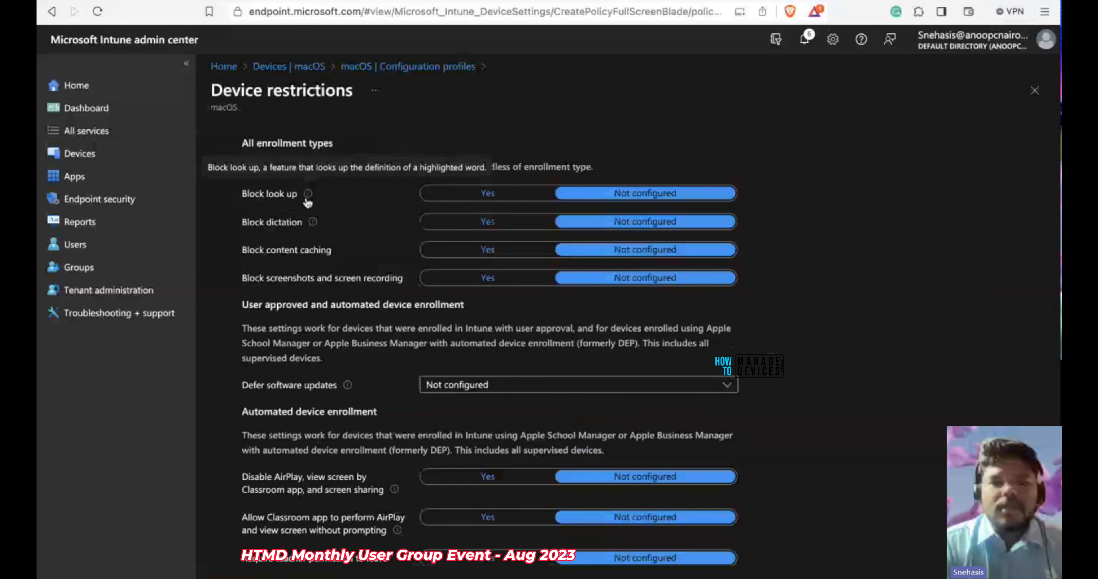
pyautogui.doubleClick(552, 167)
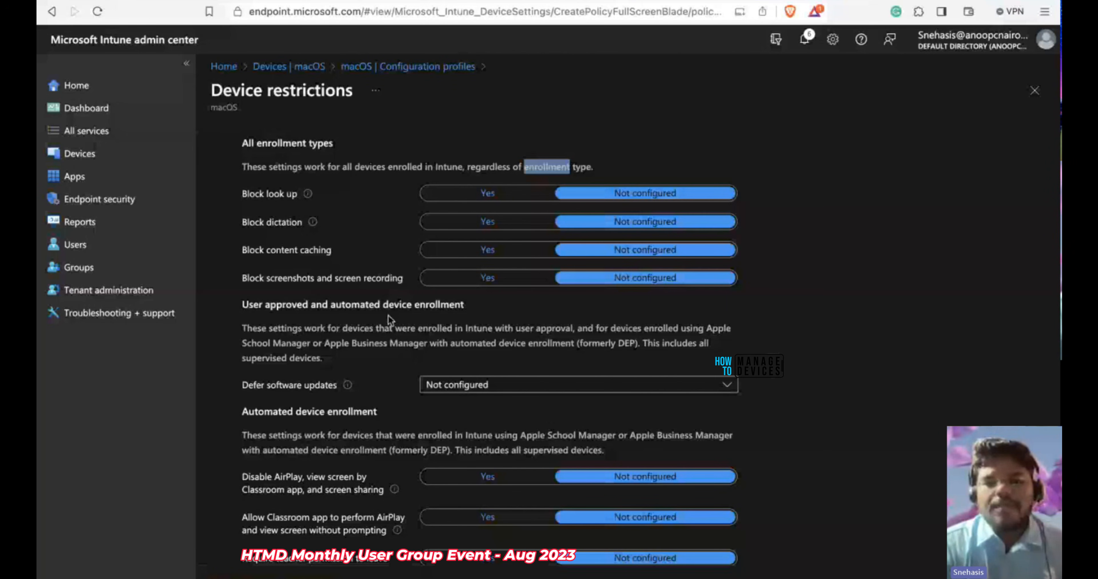
# Set Defer software updates to Major OS software updates in the General category
pyautogui.scroll(-2, 402, 239)
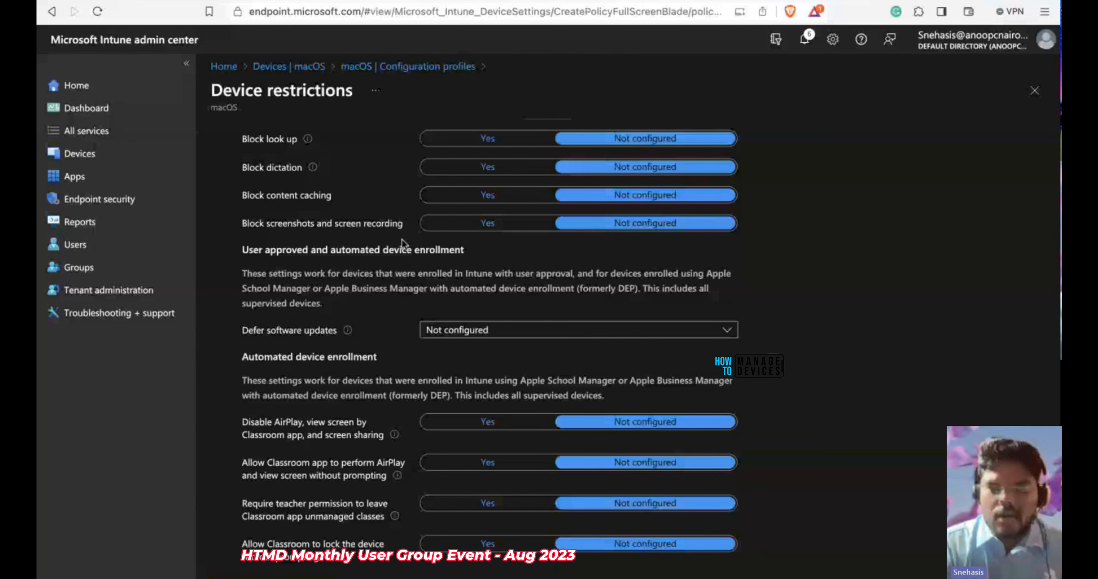
pyautogui.scroll(-1, 403, 239)
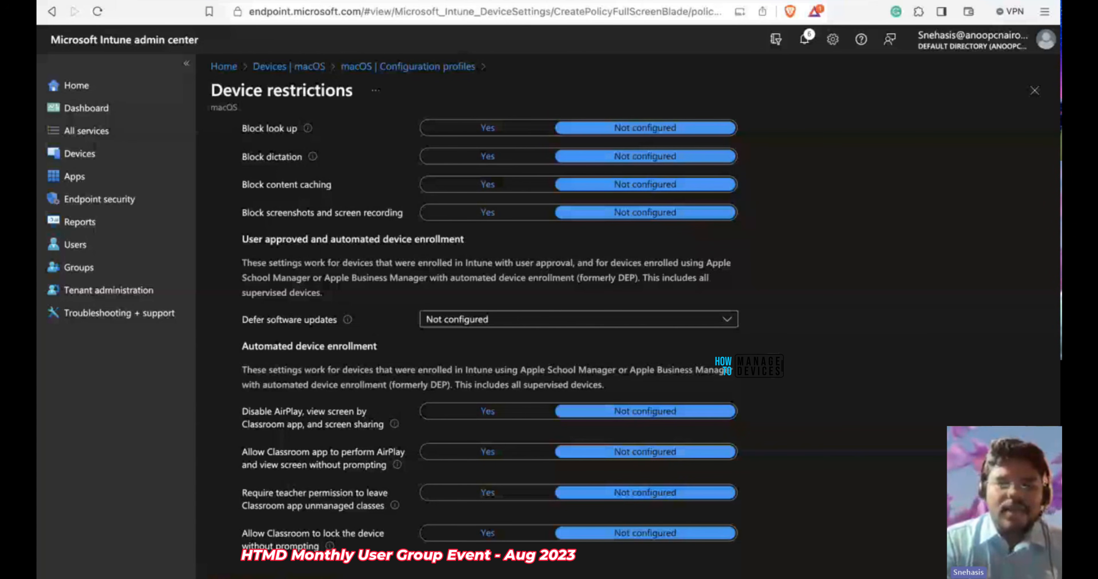
pyautogui.scroll(-1, 506, 292)
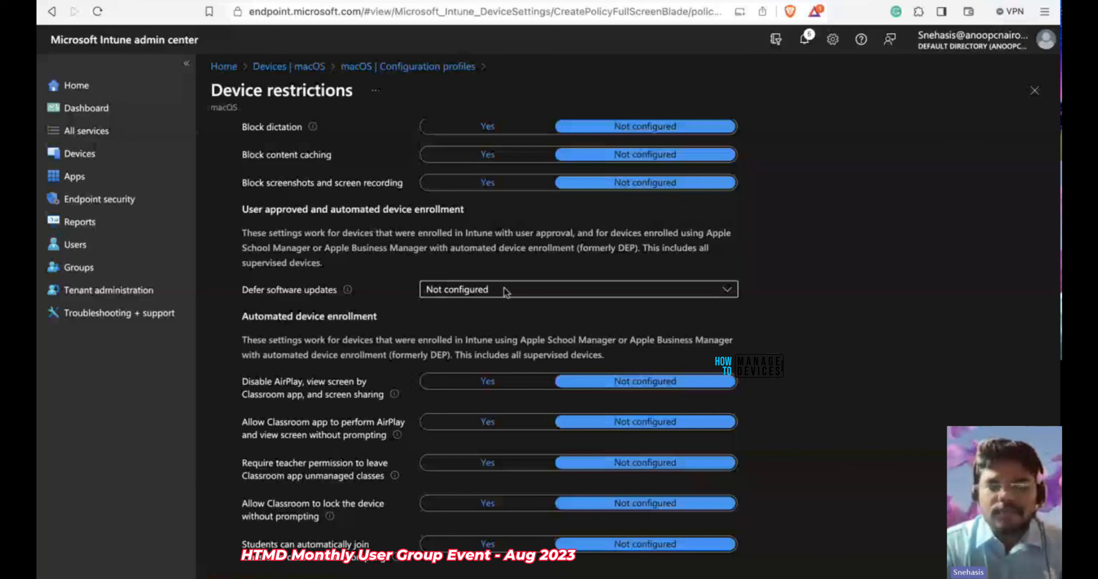
pyautogui.click(505, 291)
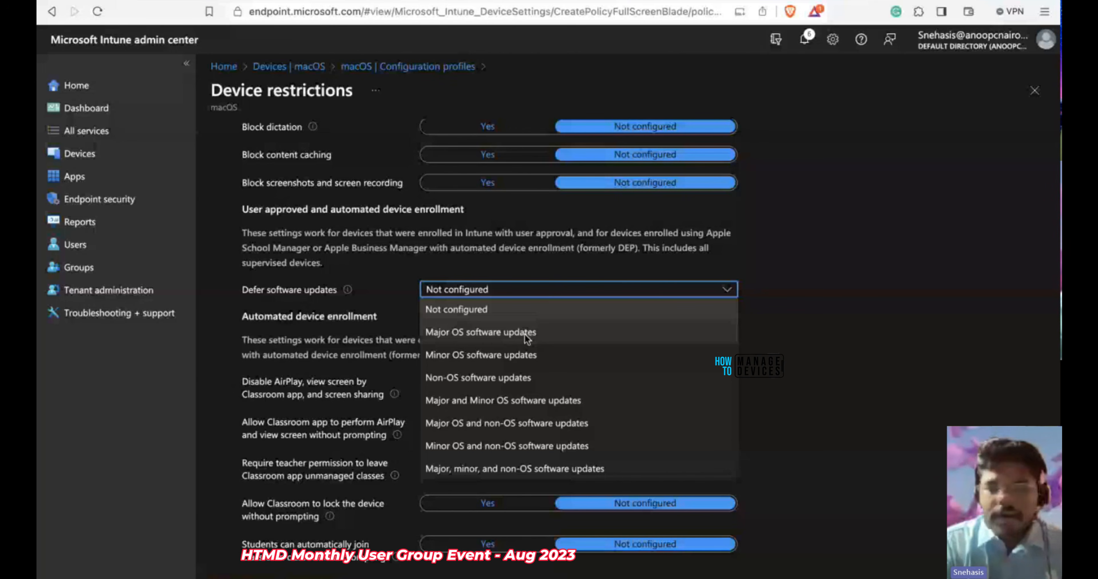
pyautogui.click(526, 338)
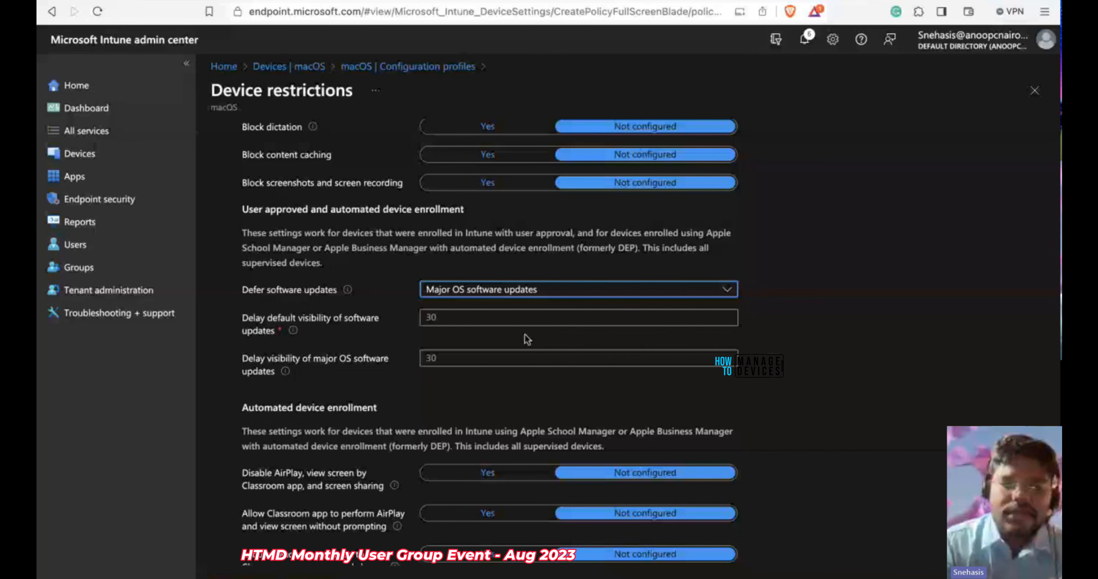
# Review the update visibility delays and the automated device enrollment restrictions, and collapse the General category
pyautogui.scroll(-2, 527, 338)
pyautogui.click(268, 248)
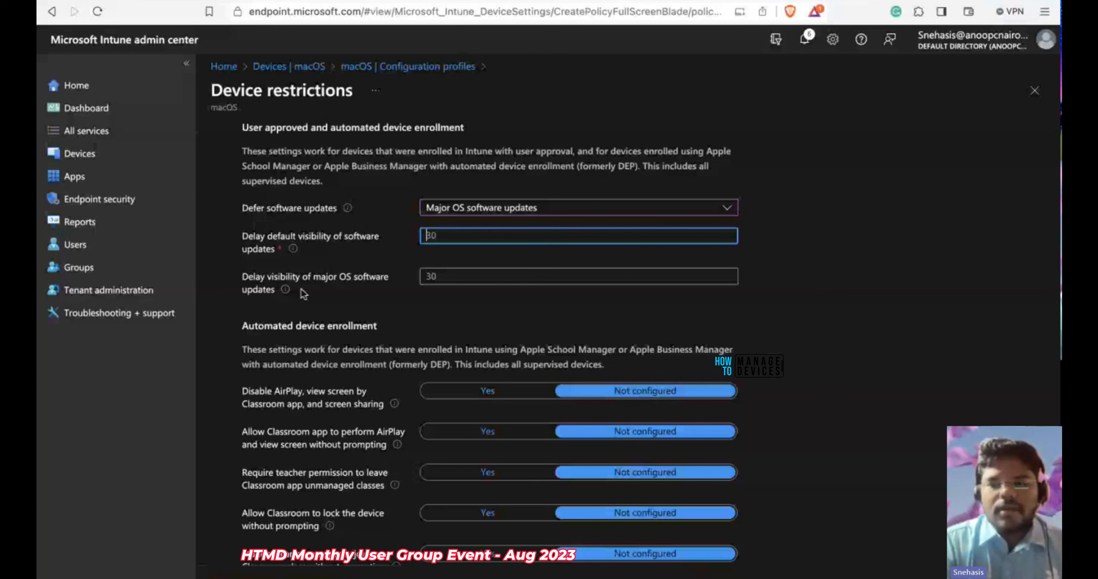
pyautogui.scroll(-3, 531, 343)
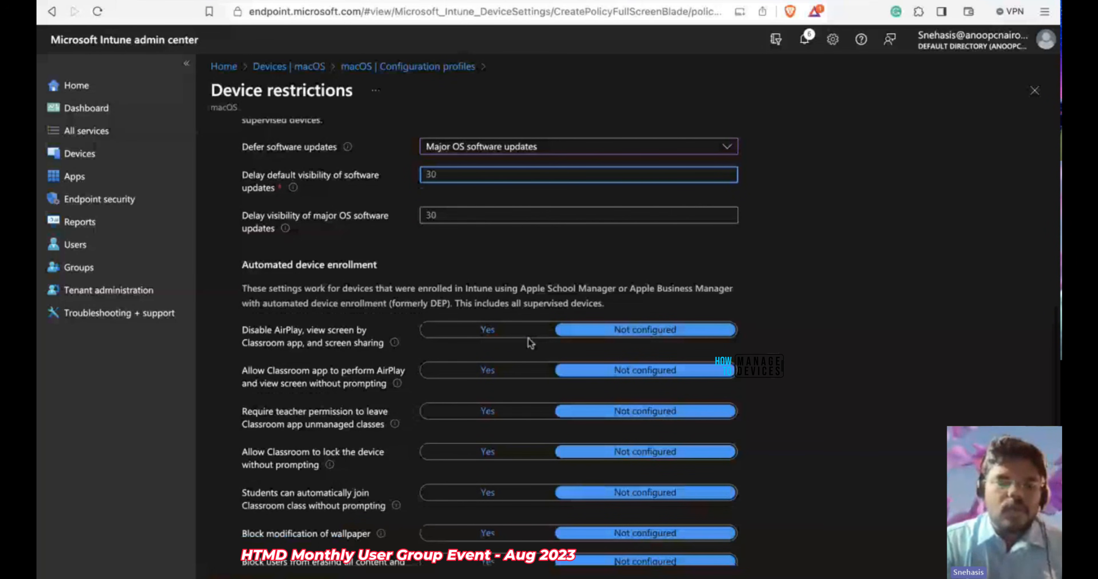
pyautogui.scroll(-6, 530, 343)
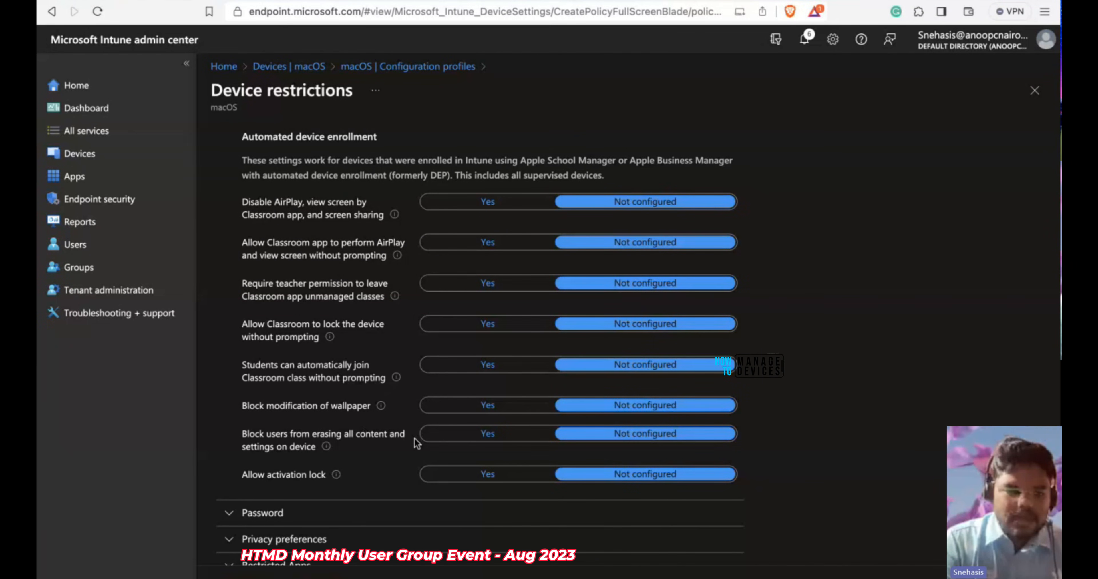
pyautogui.scroll(2, 416, 442)
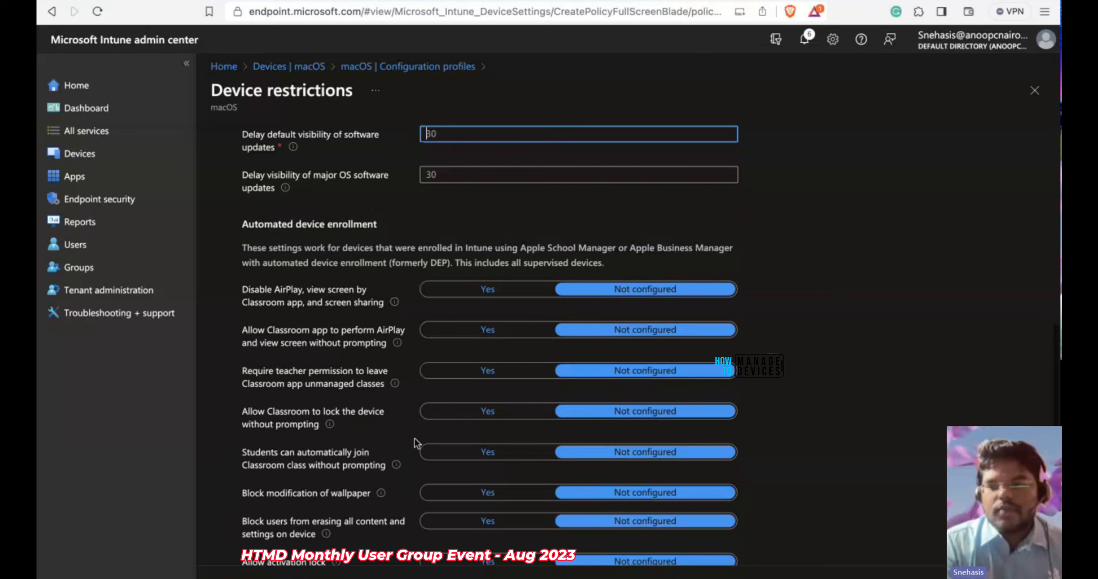
pyautogui.scroll(7, 417, 443)
pyautogui.click(302, 147)
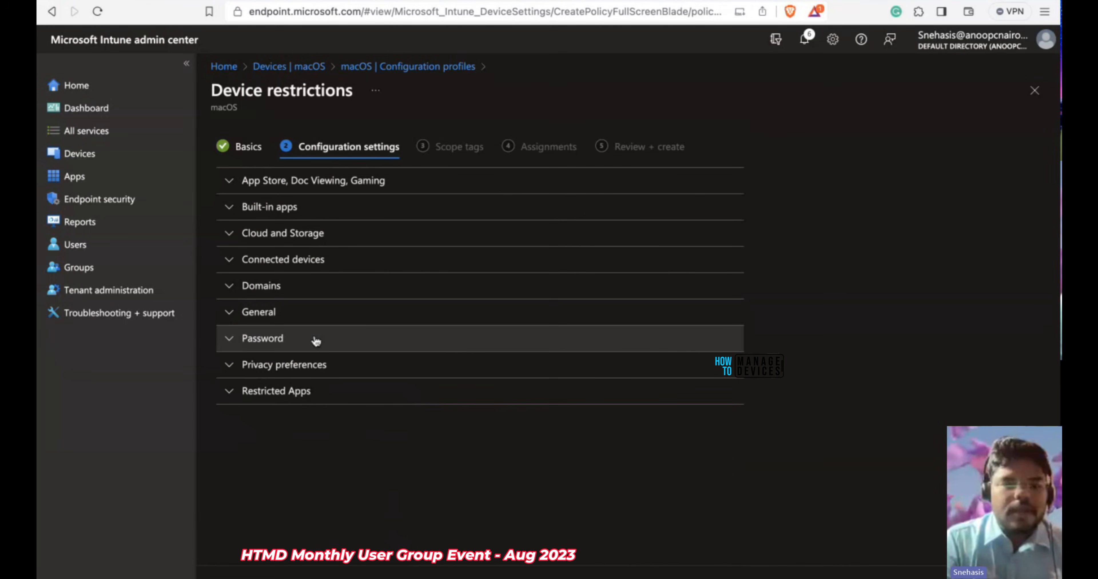
# Set Require password to Yes in the Password category and review the minimum length, simple password and password expiration settings
pyautogui.click(316, 340)
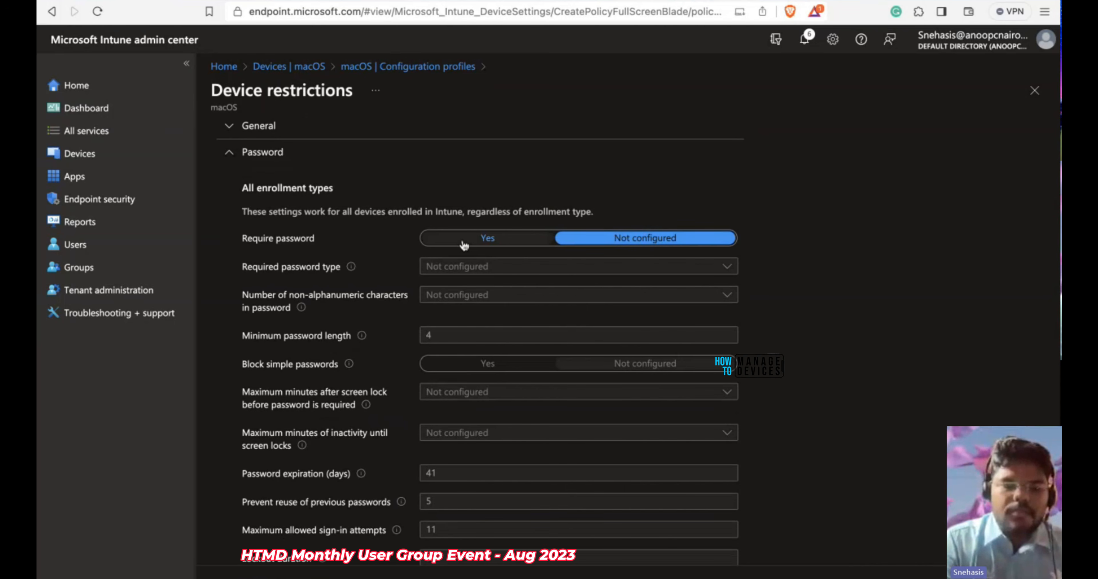
pyautogui.click(487, 238)
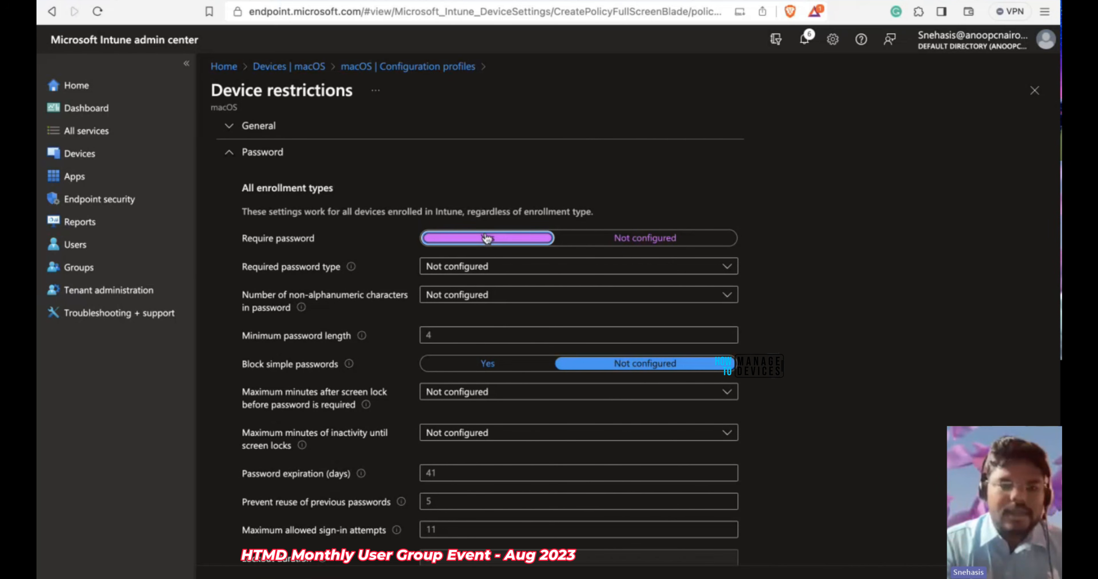
pyautogui.scroll(-3, 487, 239)
pyautogui.click(488, 272)
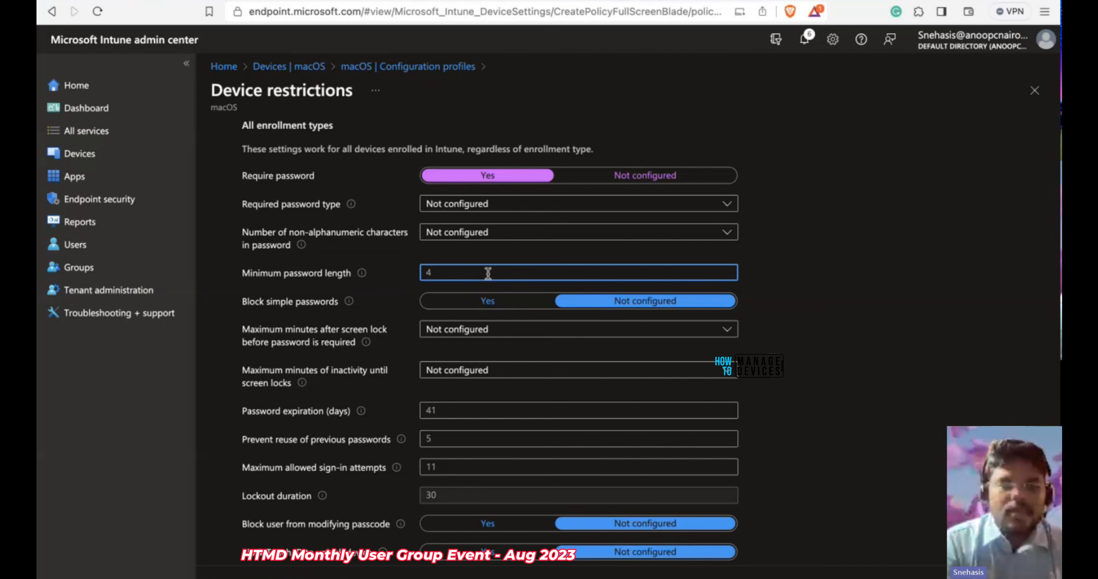
pyautogui.moveTo(349, 303)
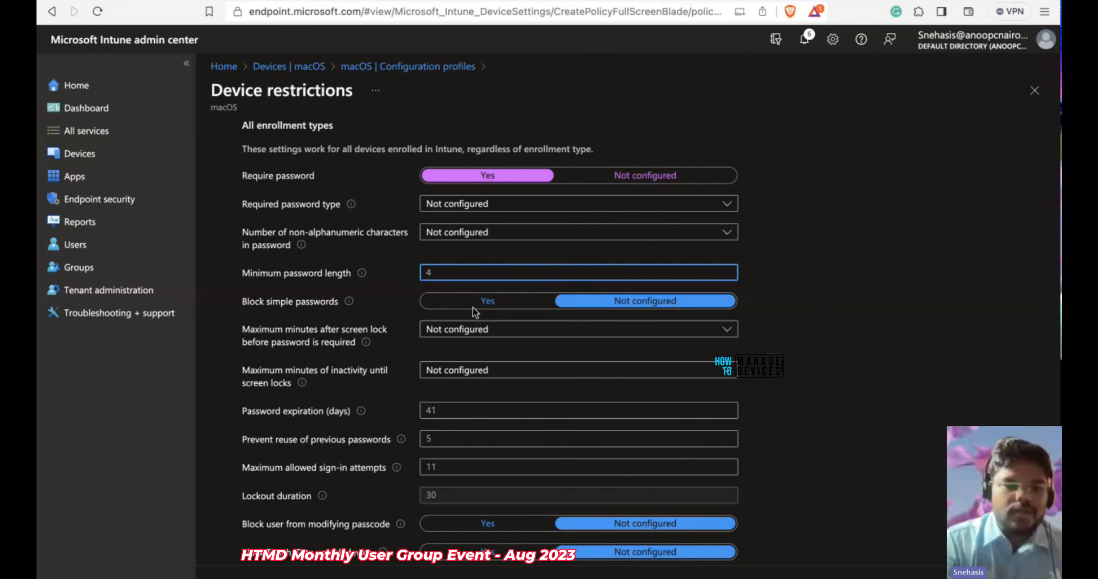
pyautogui.scroll(-4, 474, 312)
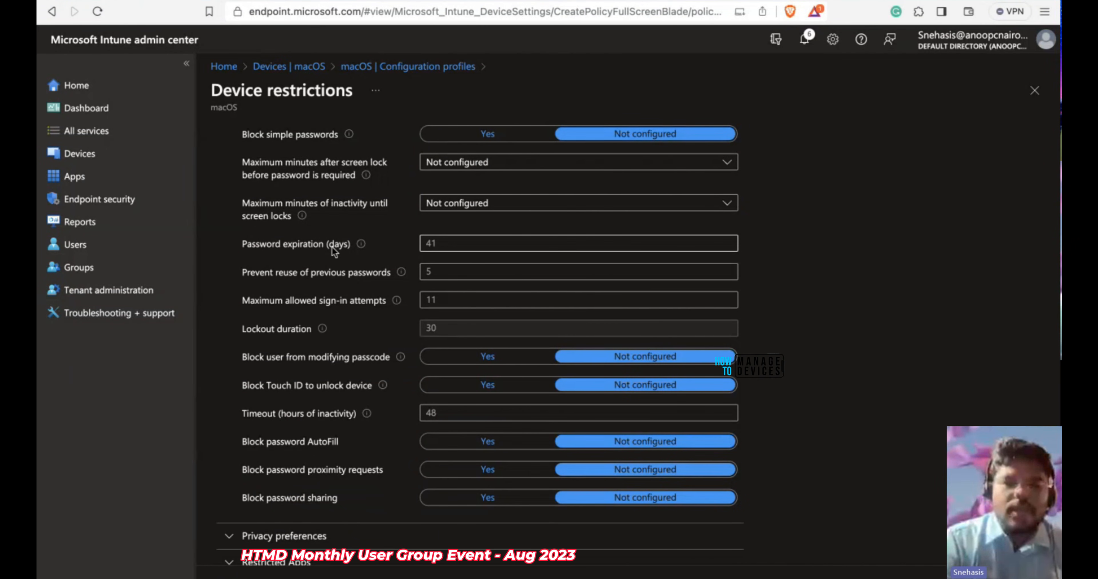
pyautogui.click(442, 241)
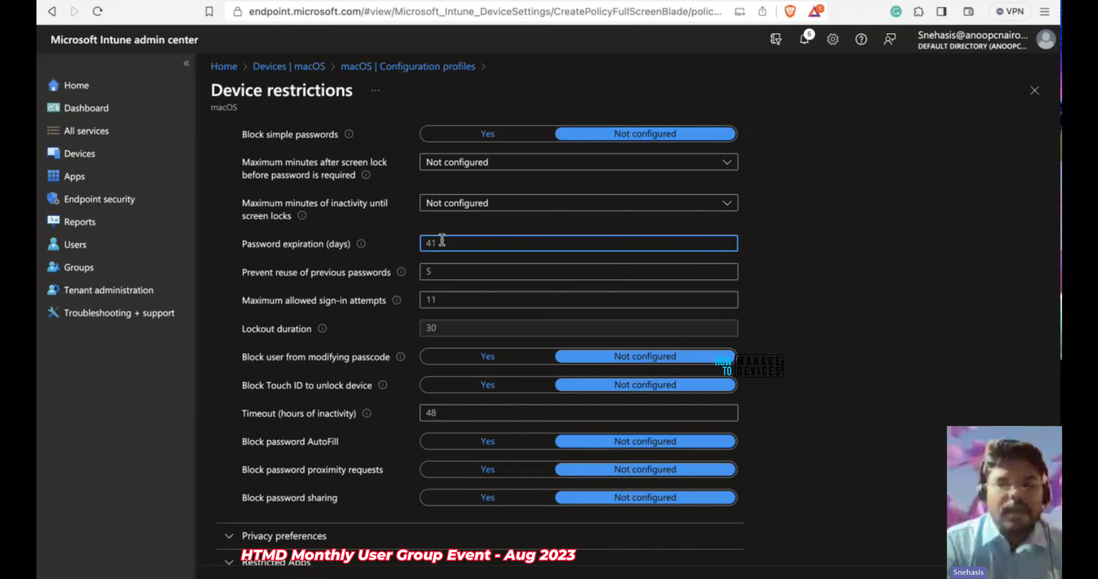
# Review the remaining Password settings from password expiration to password sharing, and expand Privacy preferences to read its description
pyautogui.scroll(-2, 441, 241)
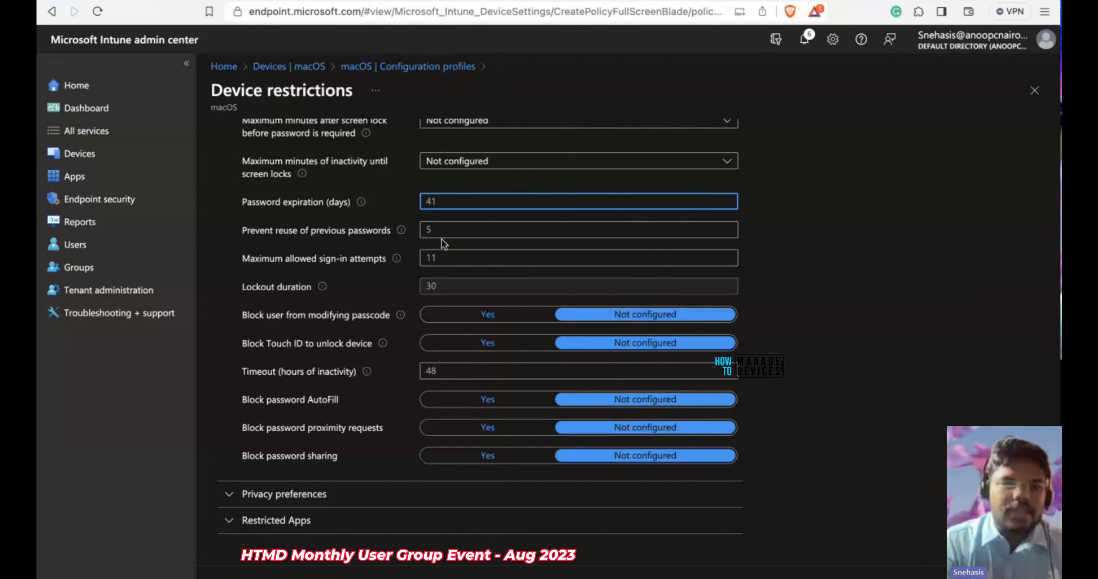
pyautogui.moveTo(362, 203)
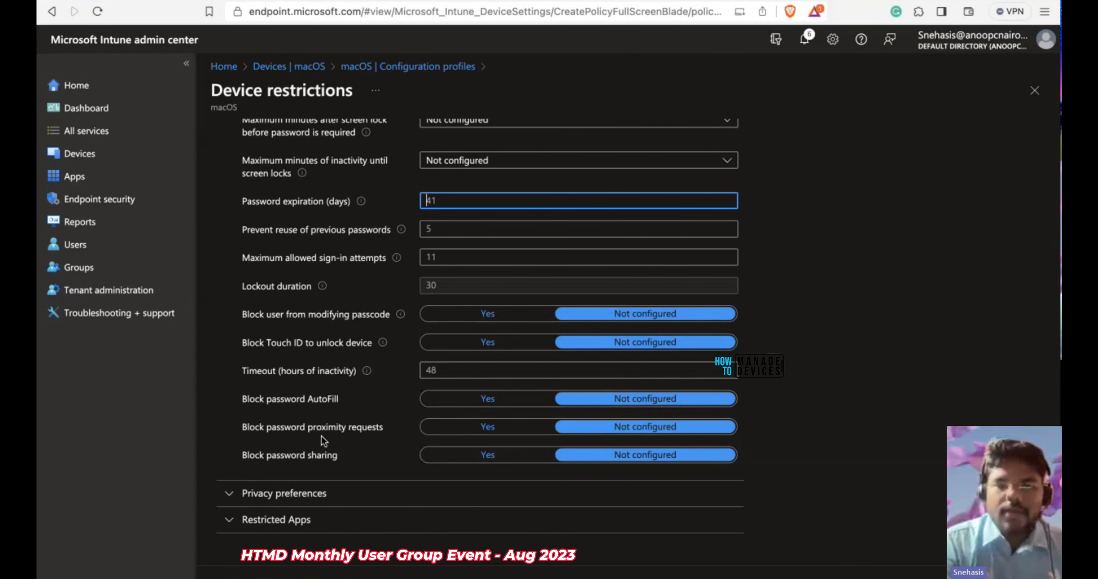
pyautogui.click(339, 498)
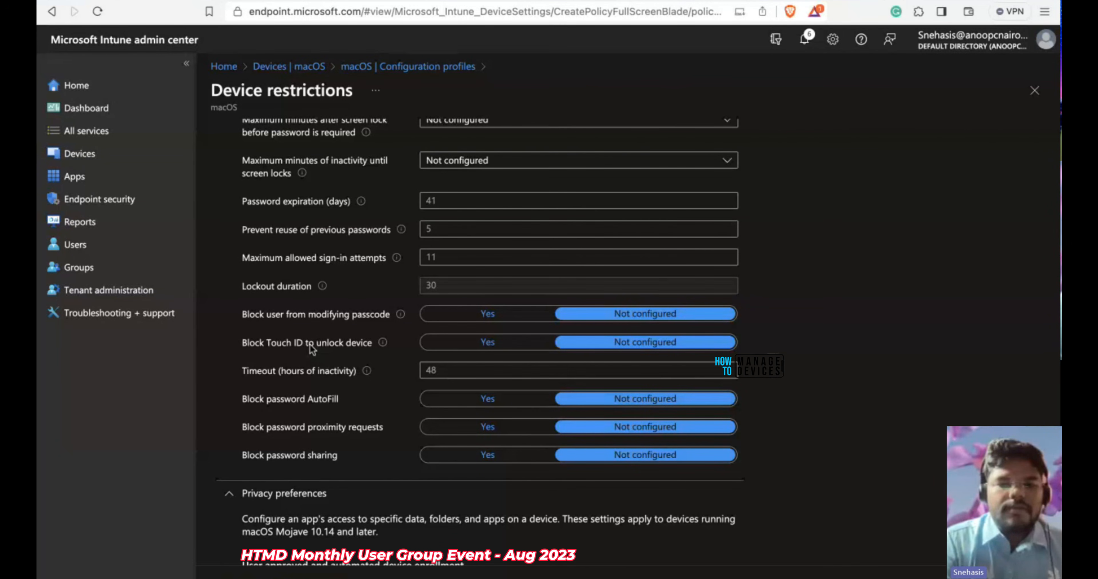
pyautogui.scroll(-3, 310, 345)
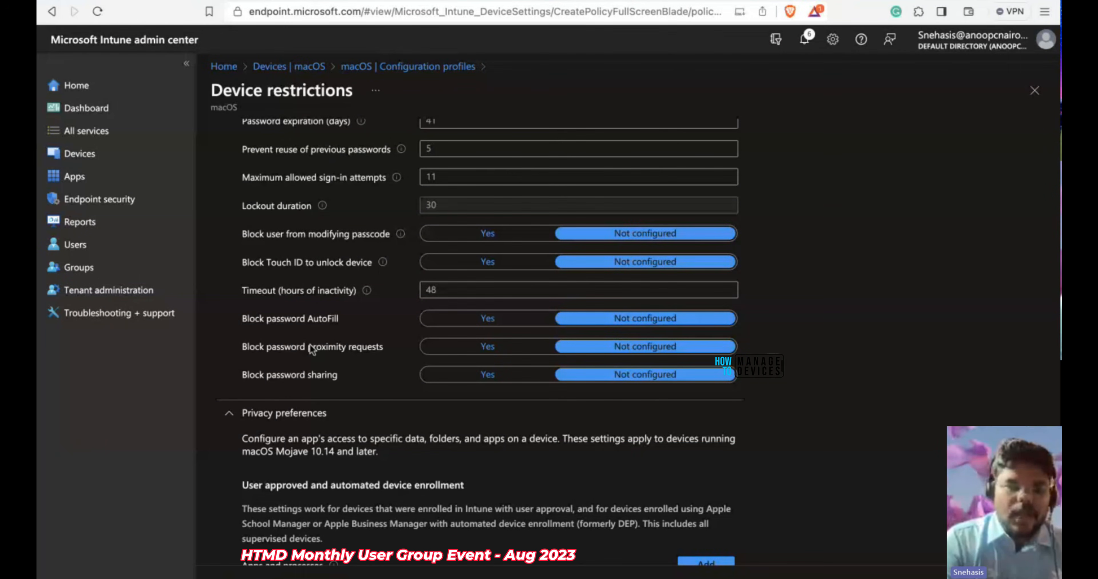
pyautogui.scroll(-2, 311, 349)
pyautogui.scroll(-3, 310, 347)
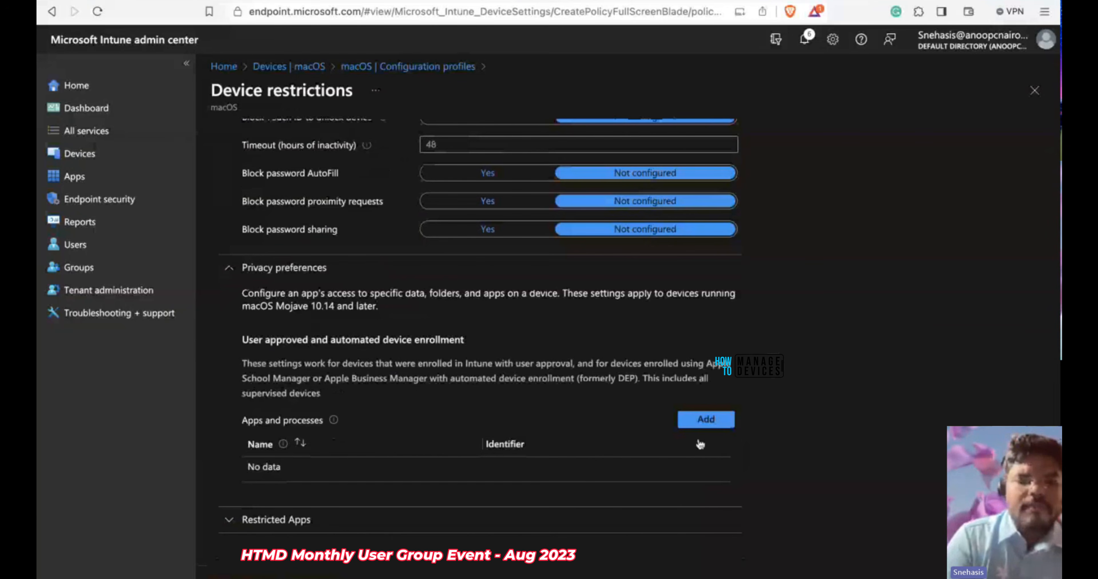
# Open a new apps and processes row in Privacy preferences and review its app access settings
pyautogui.click(706, 421)
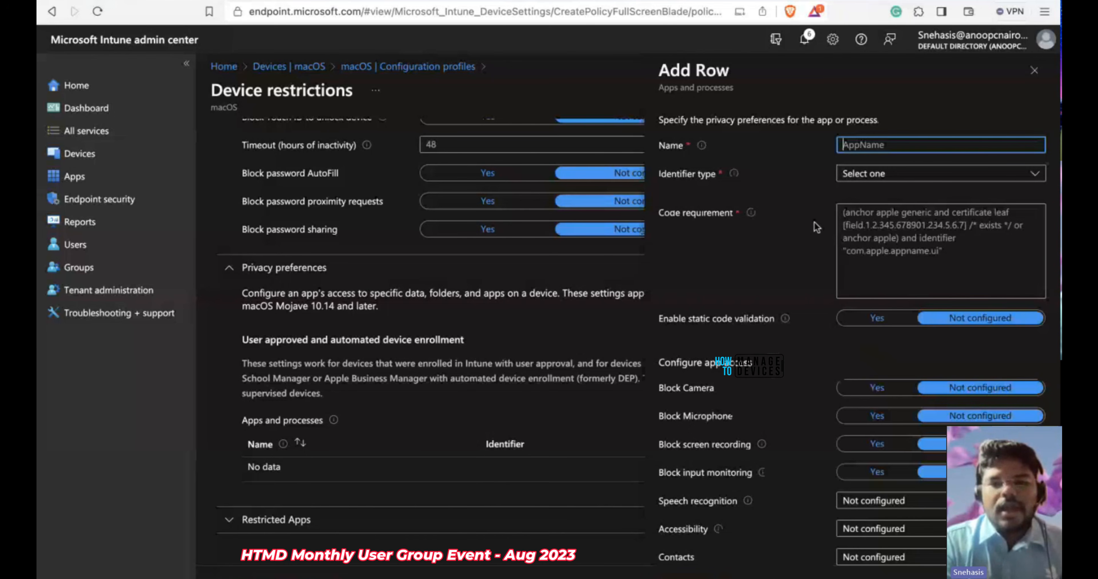
pyautogui.scroll(-5, 813, 222)
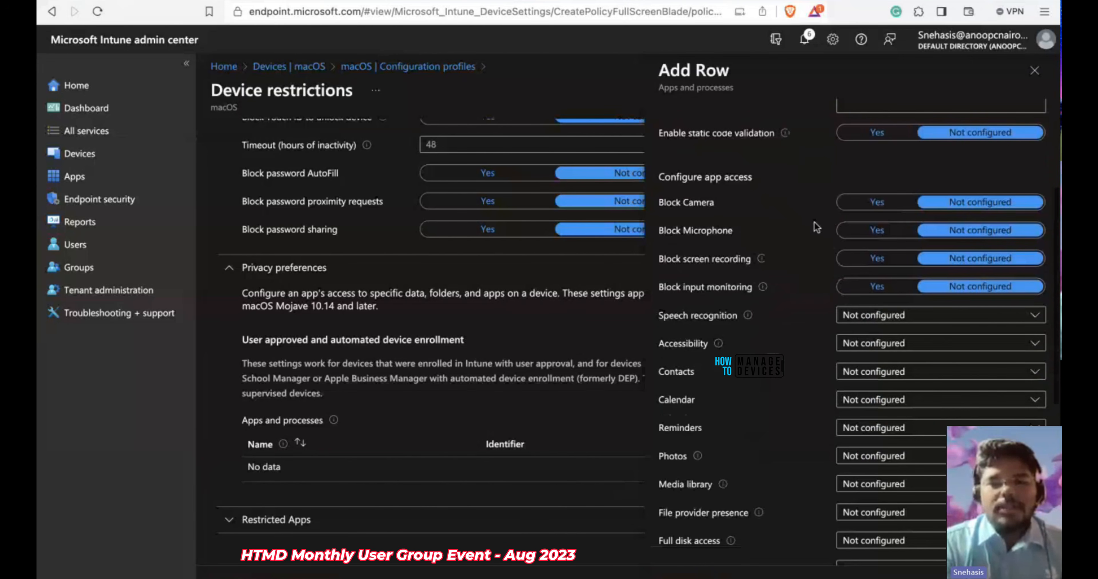
pyautogui.scroll(-1, 814, 221)
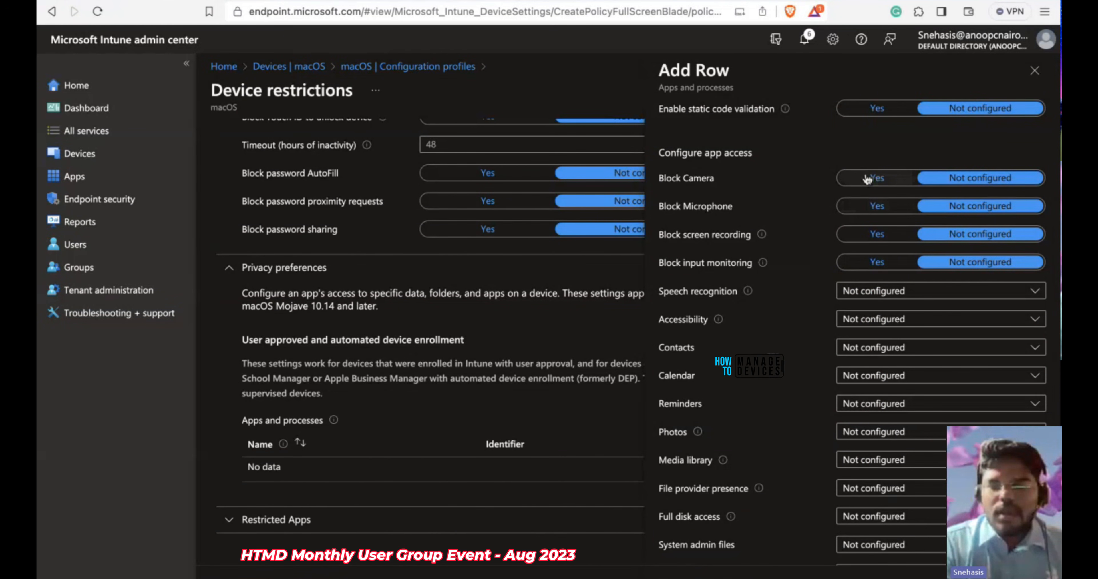
pyautogui.scroll(-1, 886, 252)
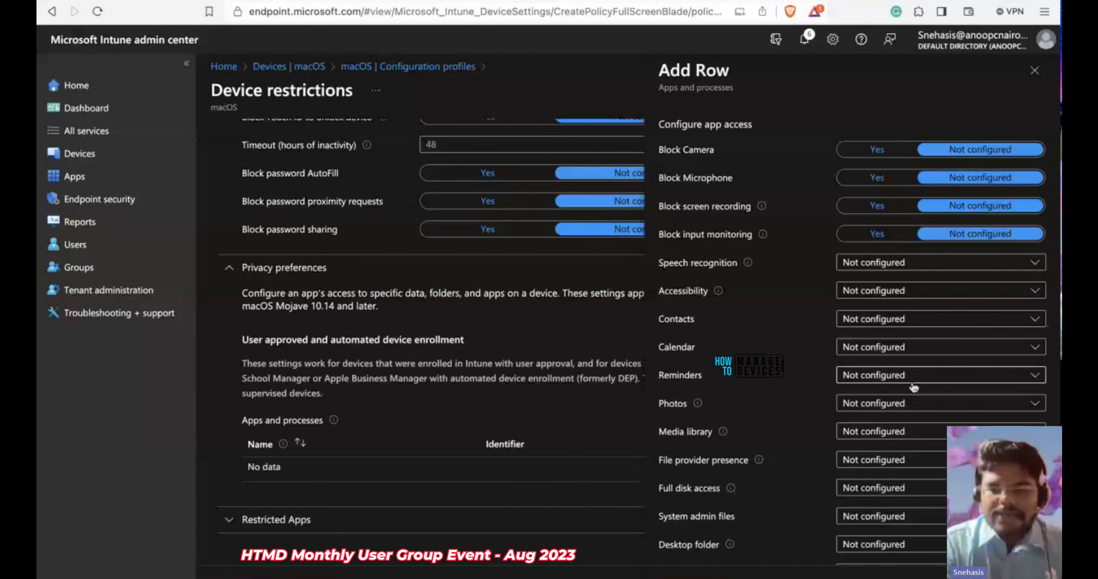
pyautogui.scroll(-3, 913, 388)
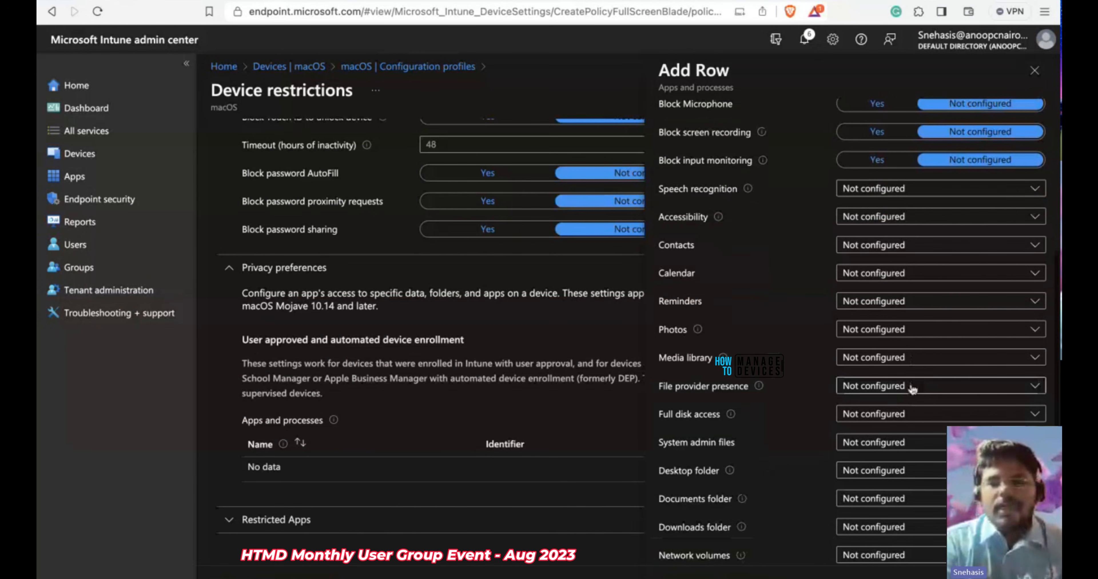
pyautogui.scroll(12, 911, 389)
pyautogui.scroll(-10, 886, 298)
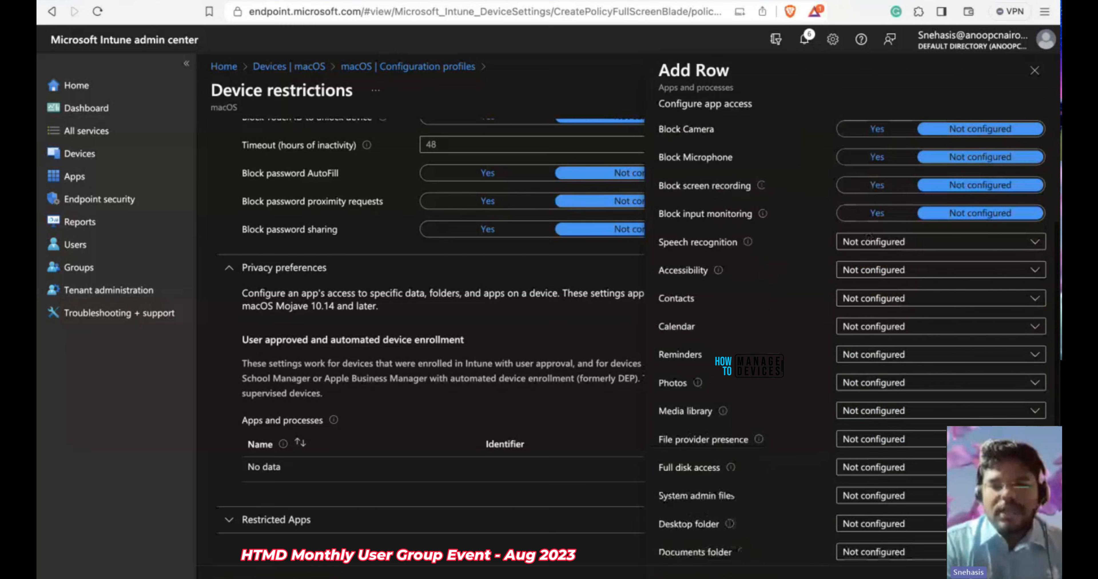
# Set Full disk access to Block and the identifier type to Bundle ID for the new row
pyautogui.click(899, 469)
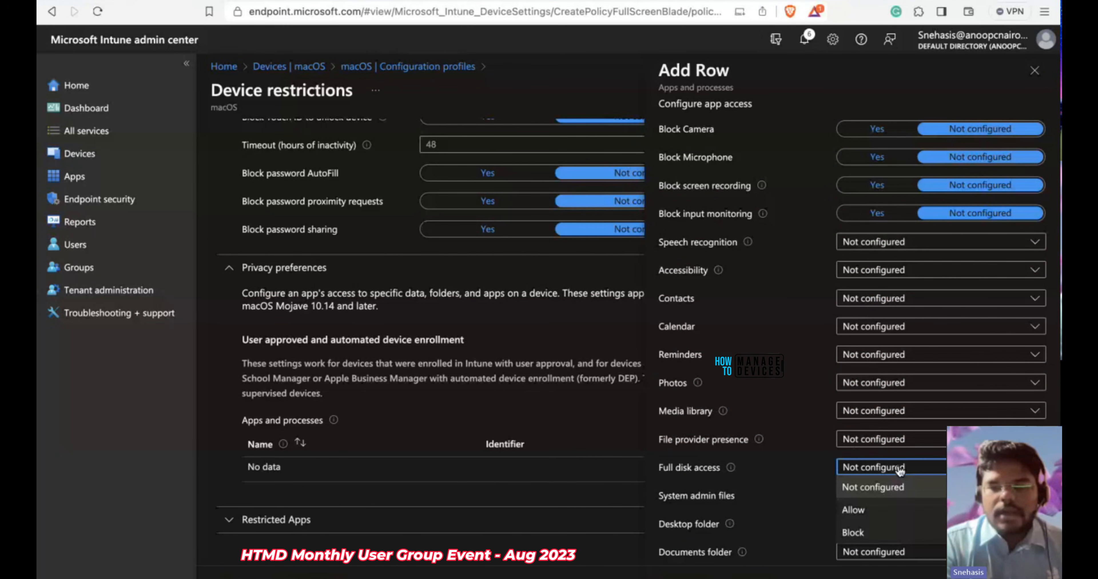
pyautogui.click(895, 533)
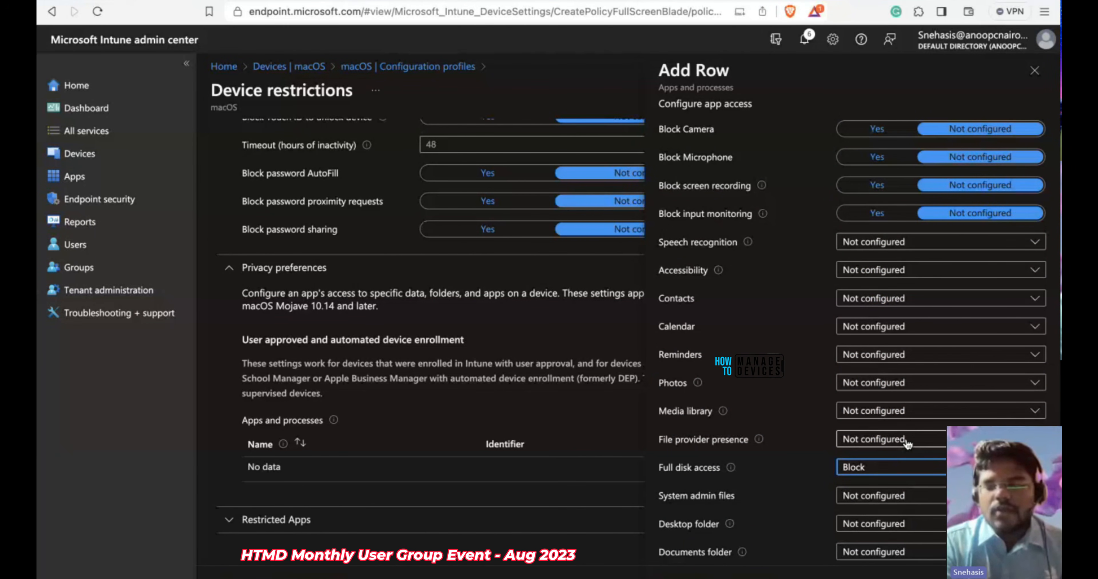
pyautogui.scroll(6, 892, 295)
pyautogui.click(902, 145)
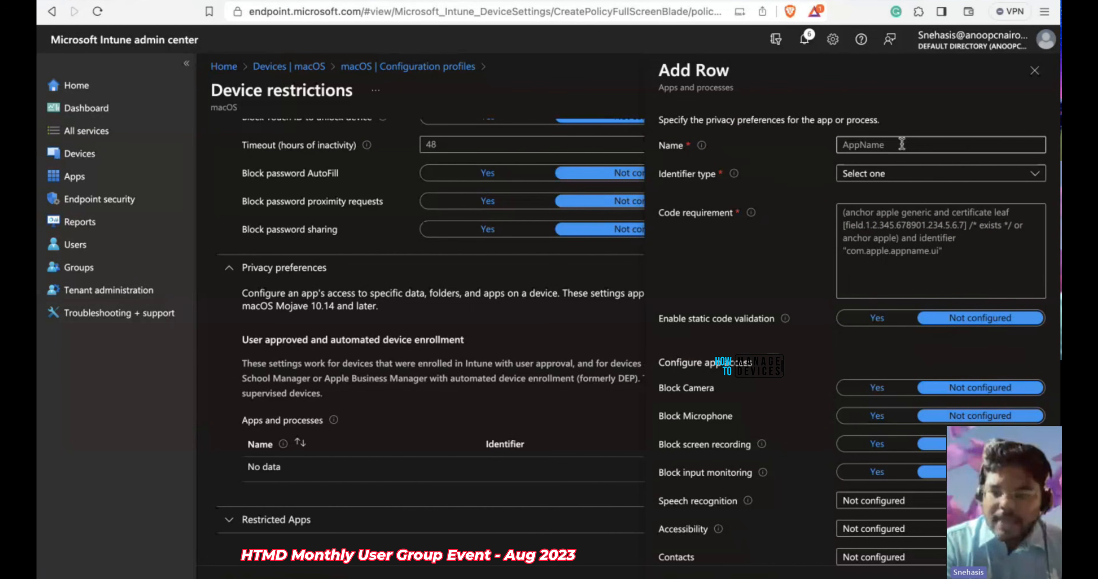
pyautogui.click(906, 177)
# Enter com.chrome.google as the identifier and Google Chrome as the name of the new row
pyautogui.click(897, 214)
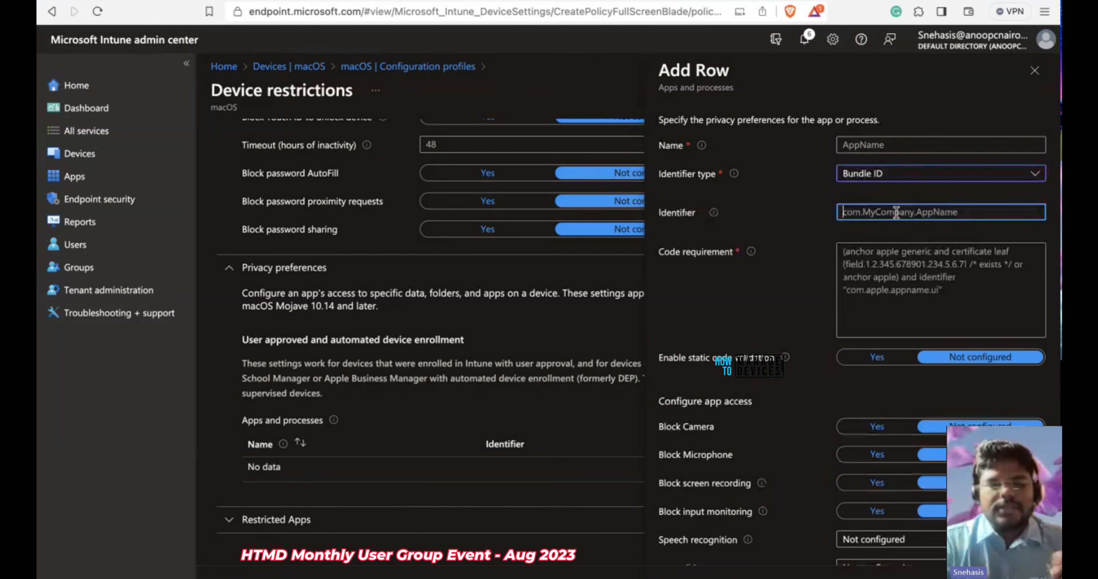
pyautogui.write('com.')
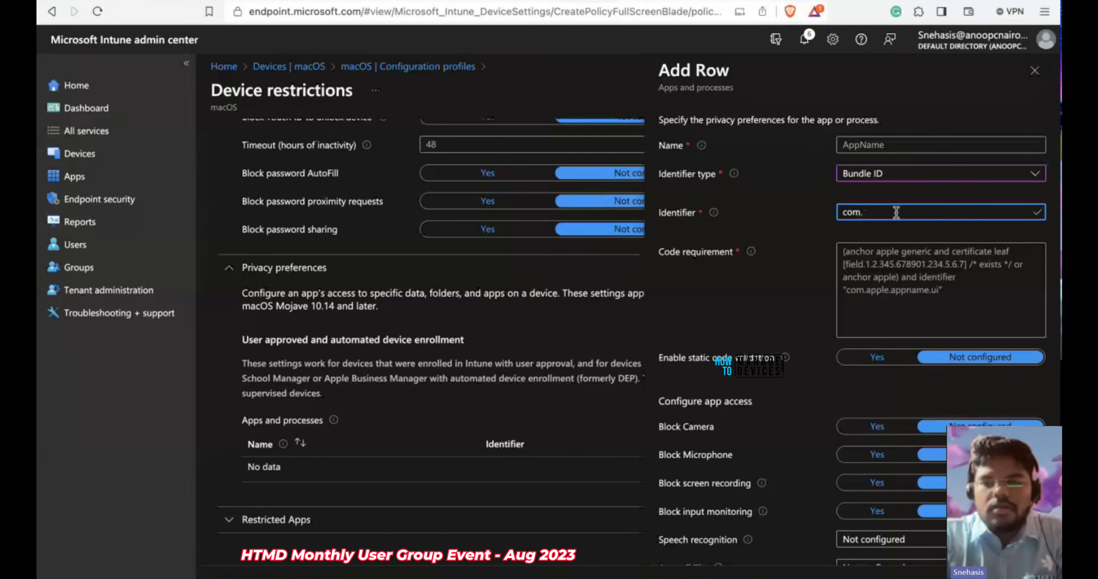
pyautogui.write('chrome.goog')
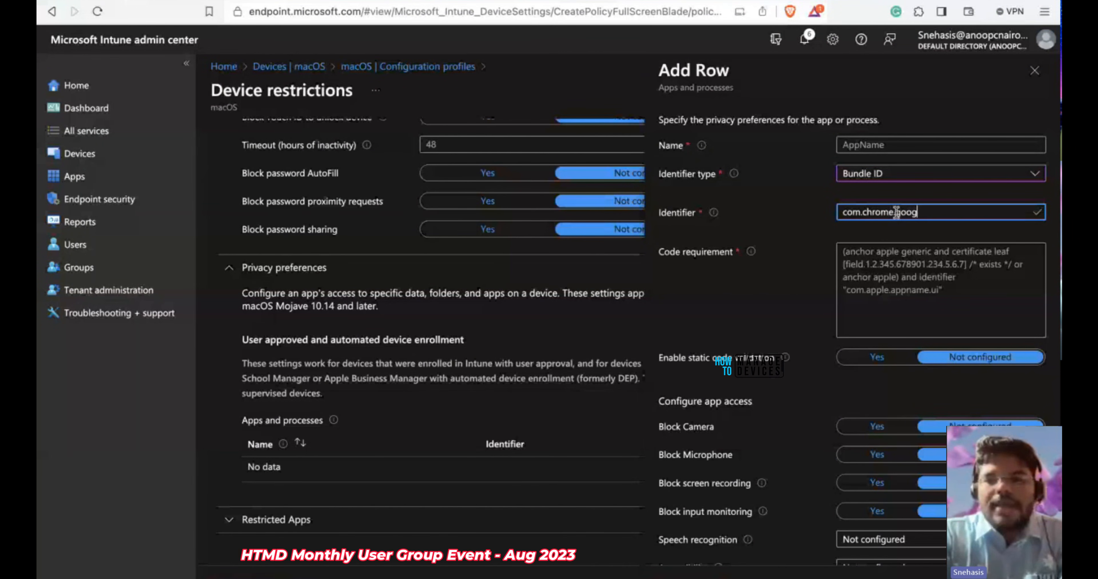
pyautogui.write('le')
pyautogui.click(917, 145)
pyautogui.write('G')
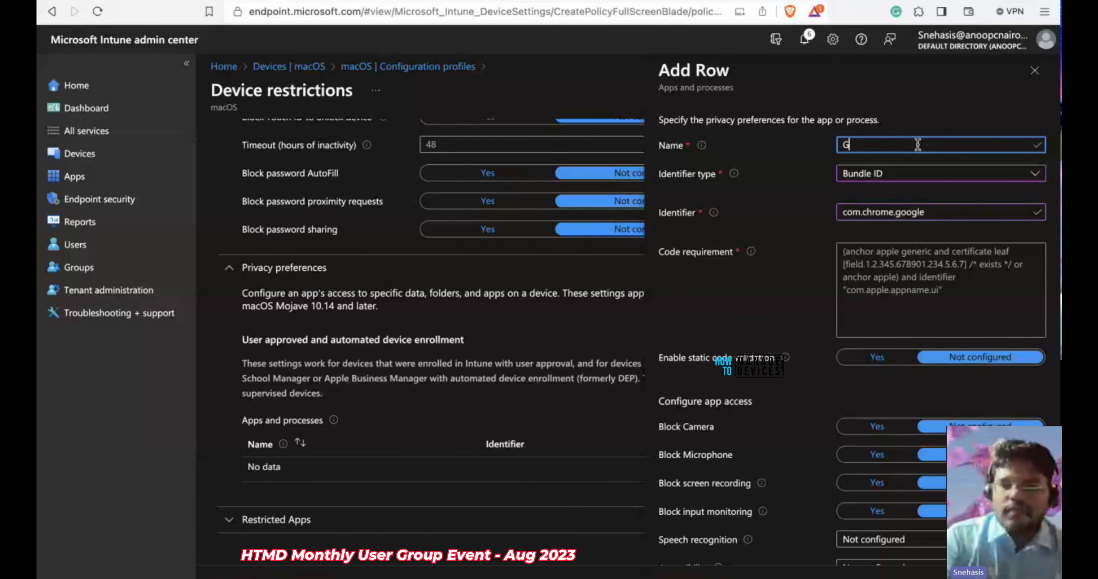
pyautogui.write('oogle Chrome')
pyautogui.click(815, 230)
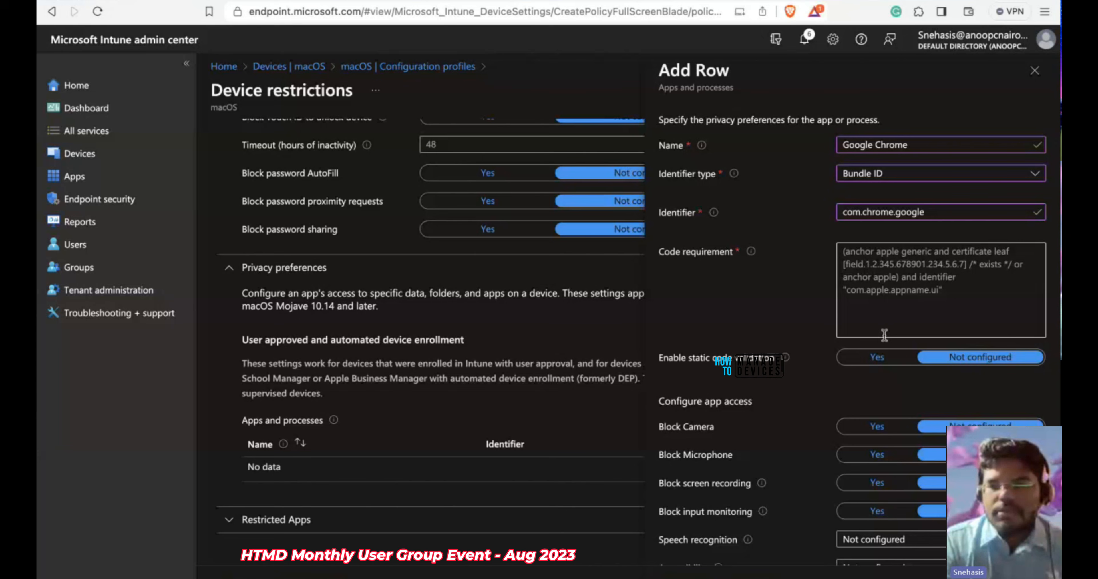
# Look over the Google Chrome row's access settings and close the row without saving it
pyautogui.scroll(-10, 884, 335)
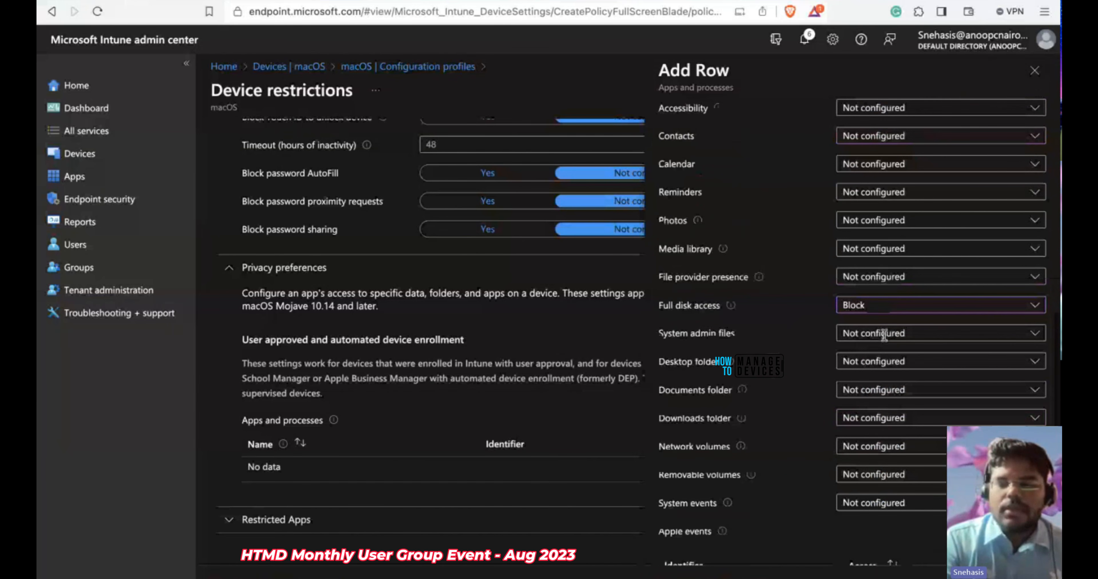
pyautogui.scroll(10, 884, 335)
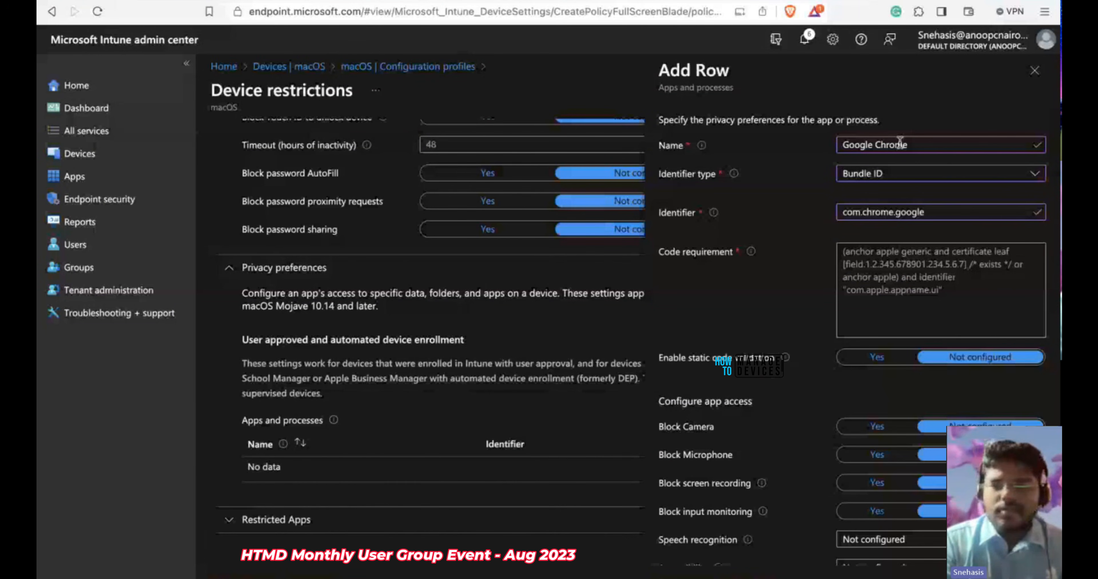
pyautogui.tripleClick(900, 143)
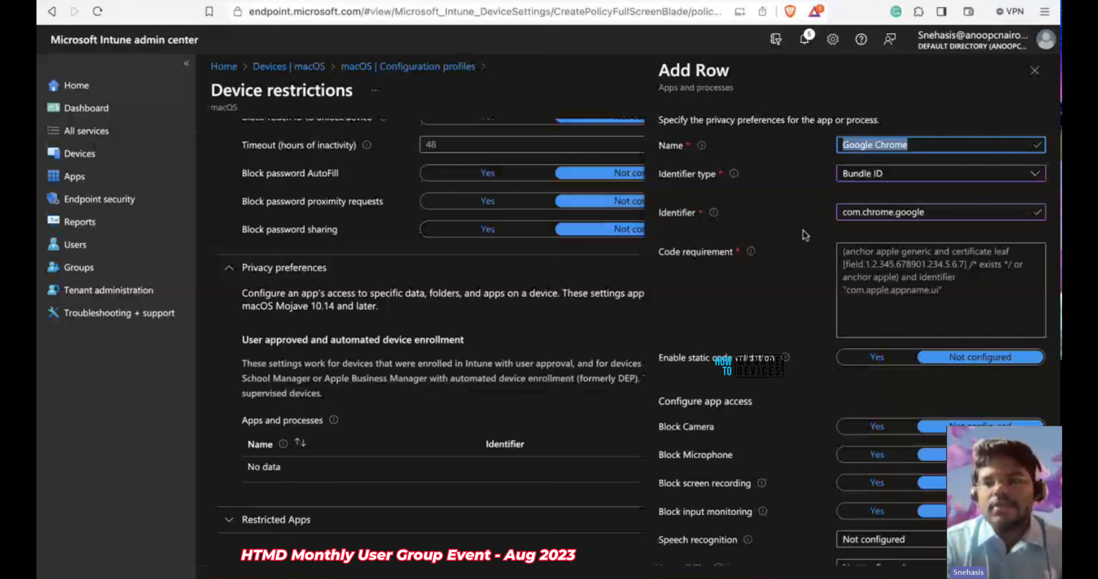
pyautogui.click(1036, 73)
pyautogui.press('Return')
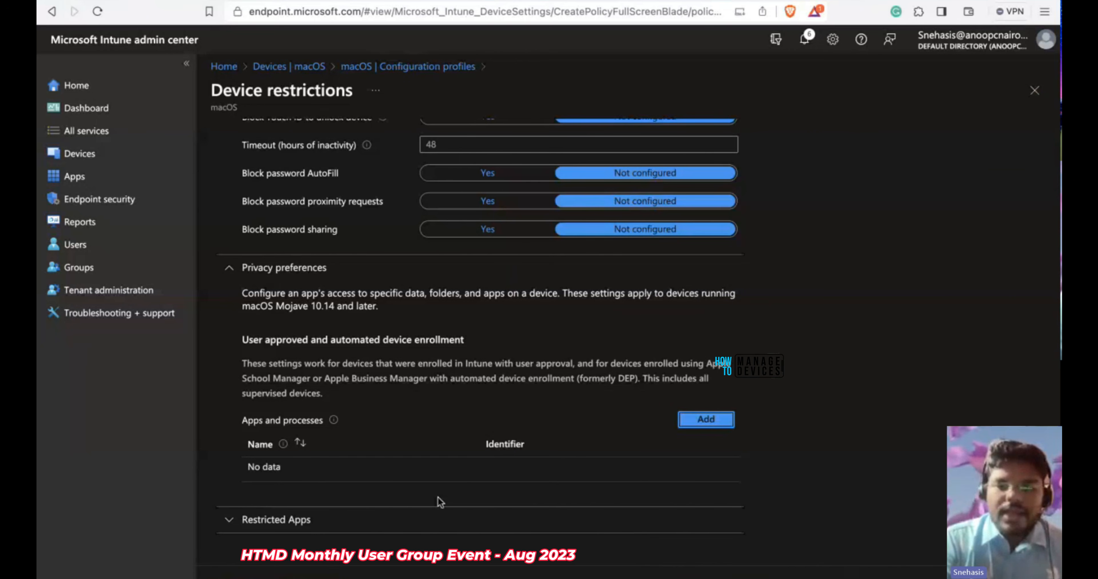
# Expand Restricted Apps, try Prohibited apps as the type of restricted apps list, and choose Approved apps instead
pyautogui.click(440, 508)
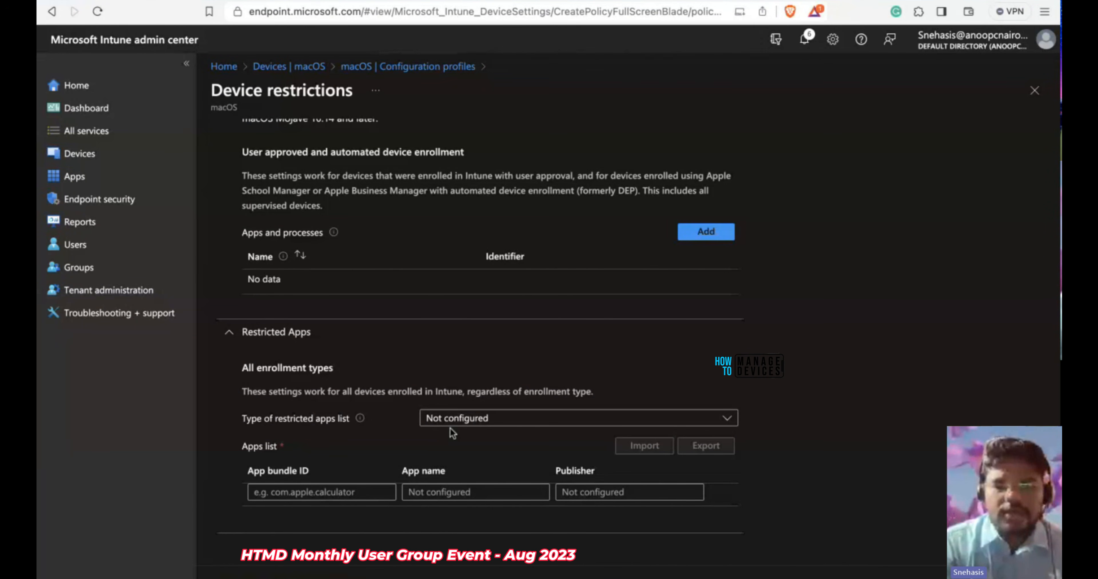
pyautogui.click(466, 416)
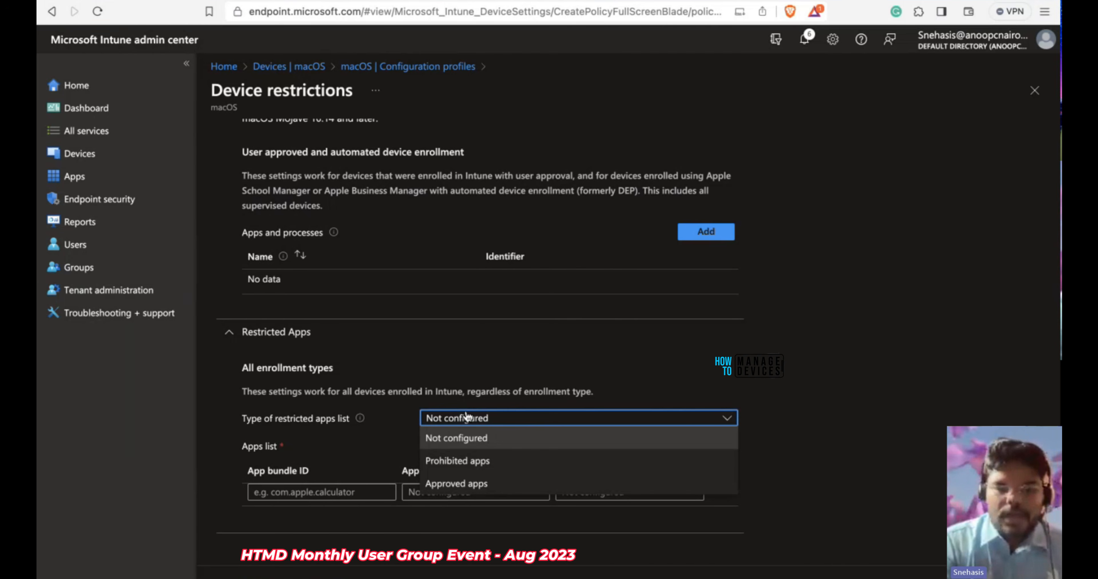
pyautogui.click(469, 461)
pyautogui.click(614, 420)
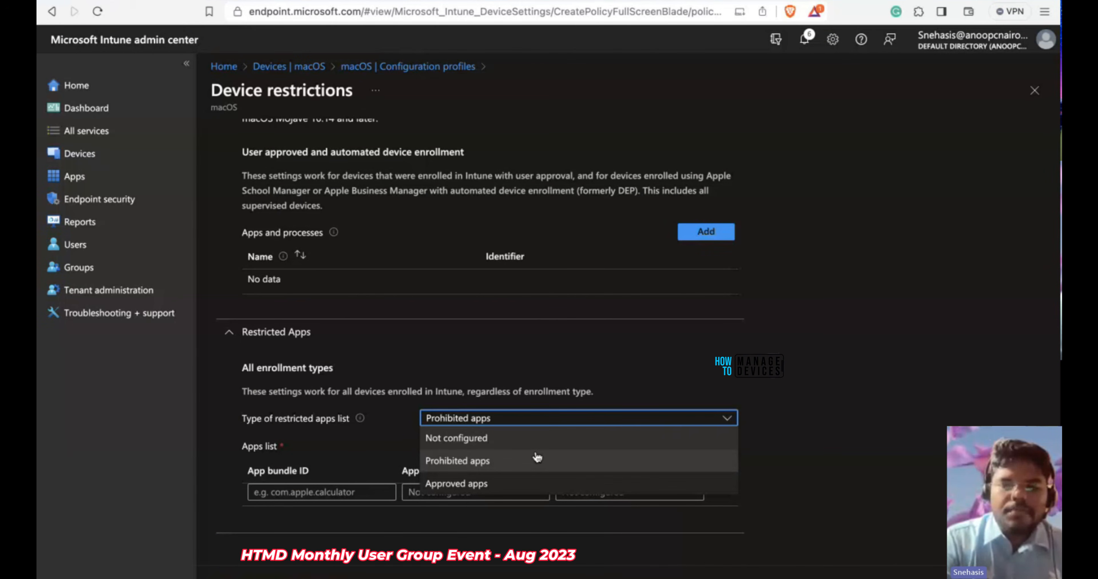
pyautogui.click(529, 484)
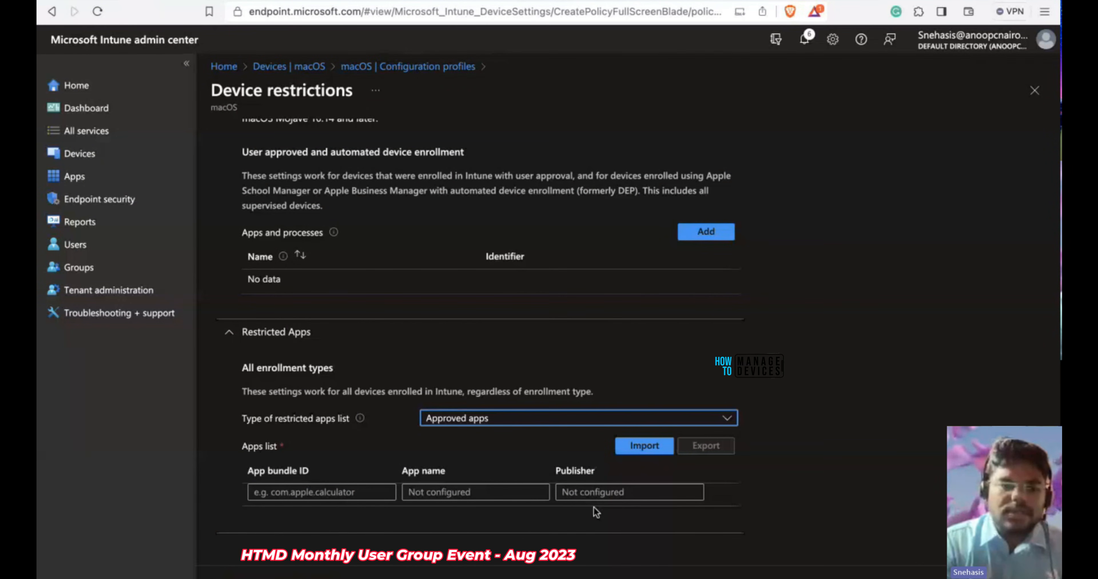
# Set blocking of Game Center friends, Game Center and multiplayer gaming to Yes, and proceed to Scope tags
pyautogui.click(334, 570)
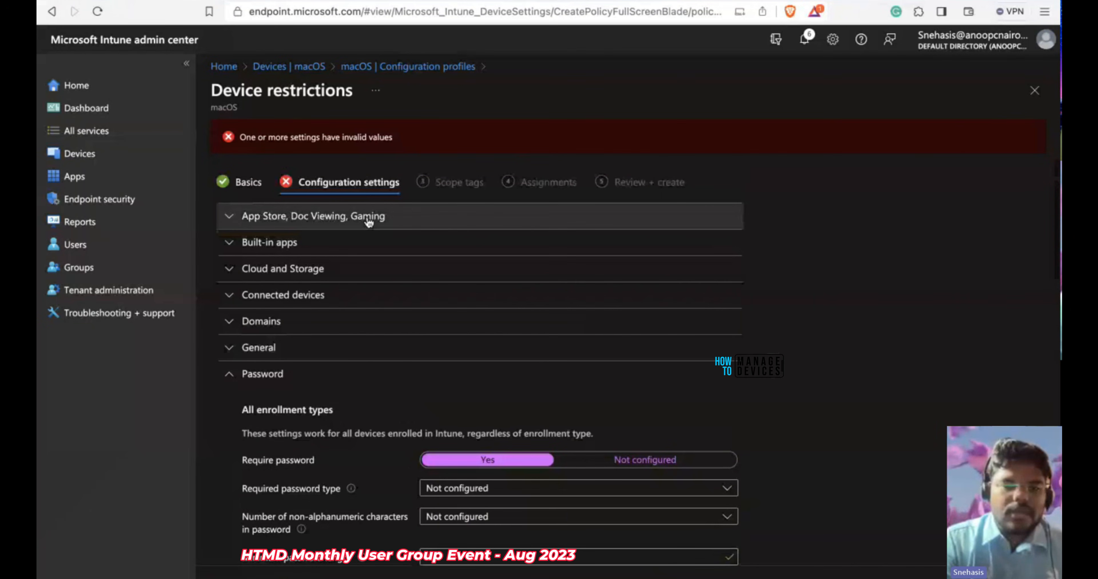
pyautogui.click(369, 223)
pyautogui.click(490, 317)
pyautogui.click(490, 345)
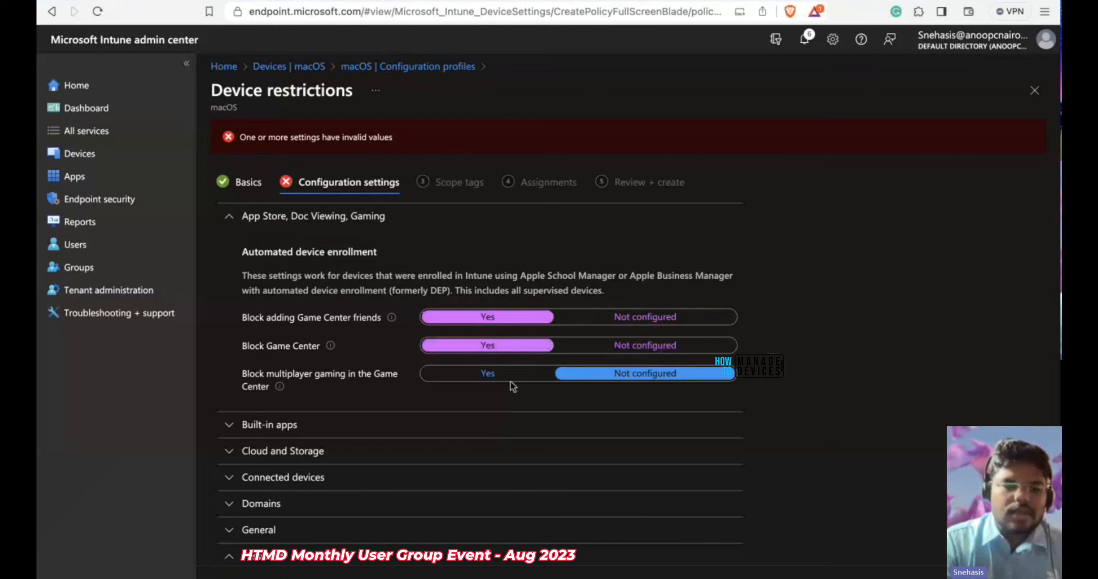
pyautogui.click(510, 375)
pyautogui.click(460, 182)
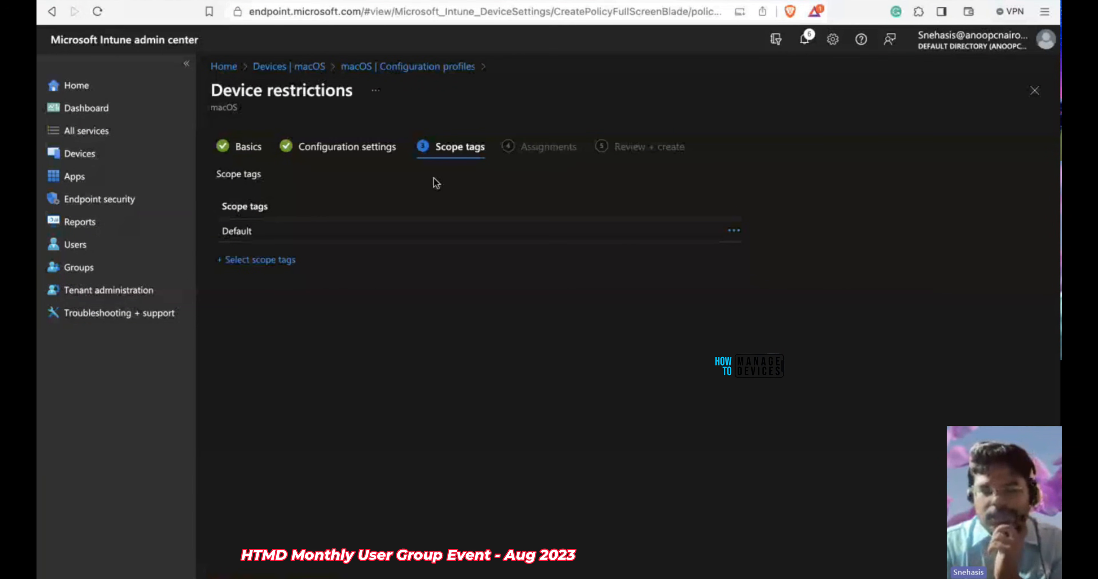
# Abandon the unsaved device restrictions profile and go to the macOS configuration profiles list
pyautogui.click(311, 66)
pyautogui.click(691, 91)
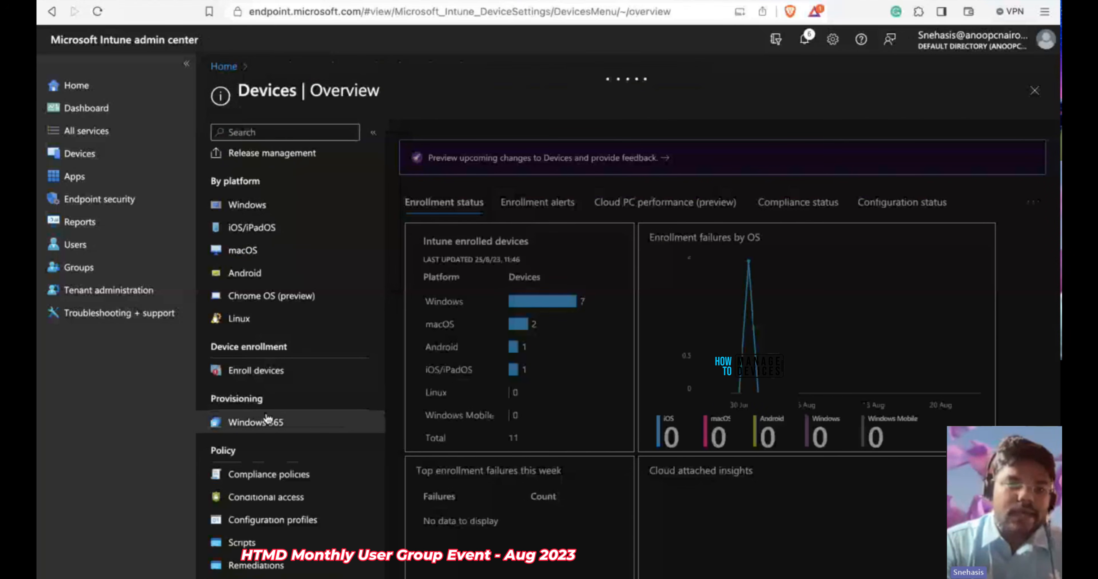
pyautogui.click(269, 251)
pyautogui.click(319, 261)
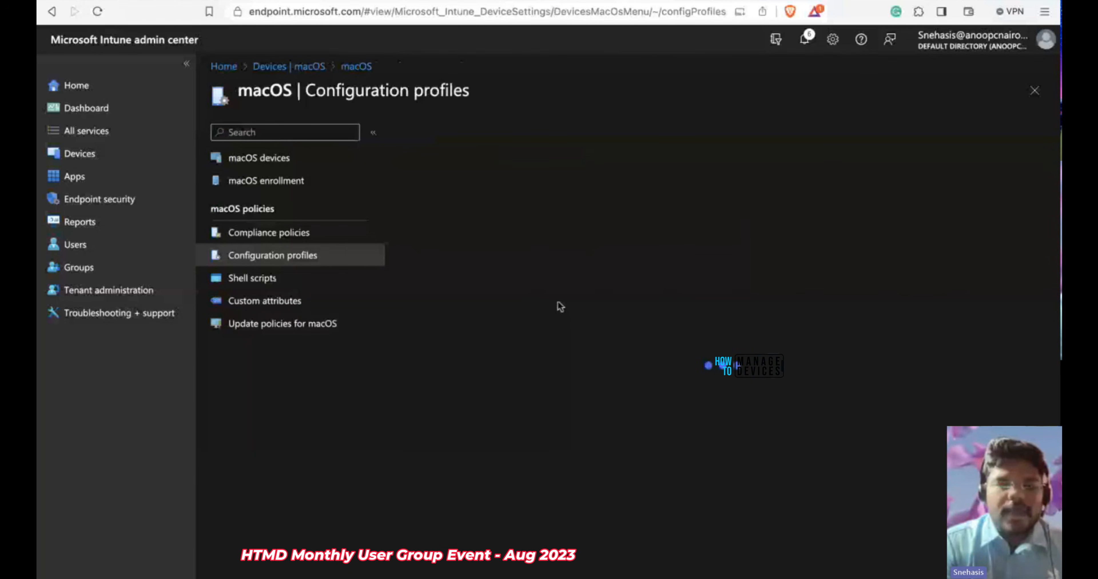
# Open the HTMD macOS Device Restriction Standard profile and review its check-in status, report options and properties
pyautogui.click(511, 357)
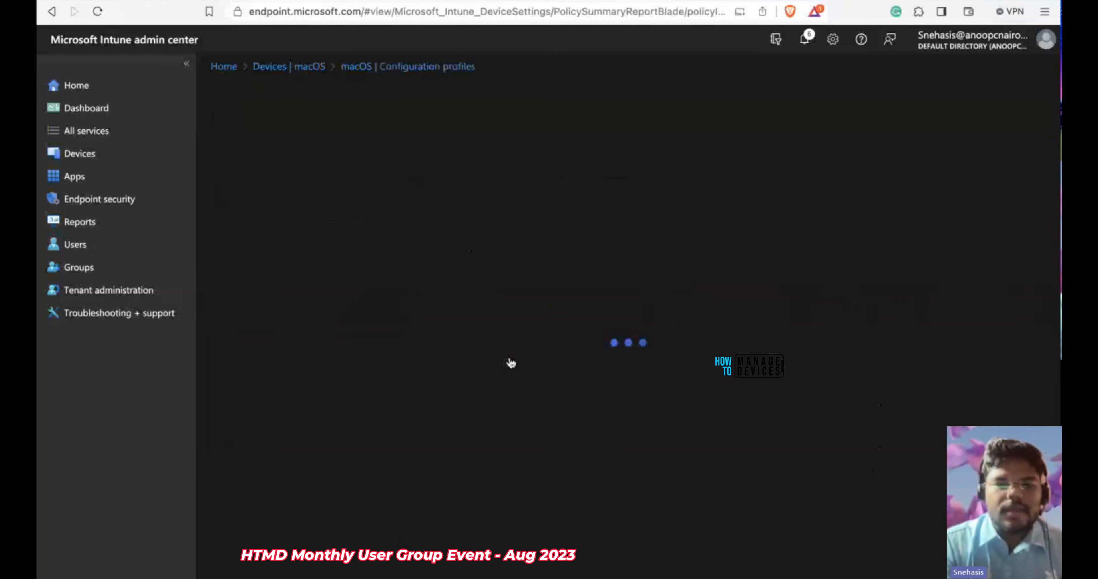
pyautogui.scroll(-1, 318, 339)
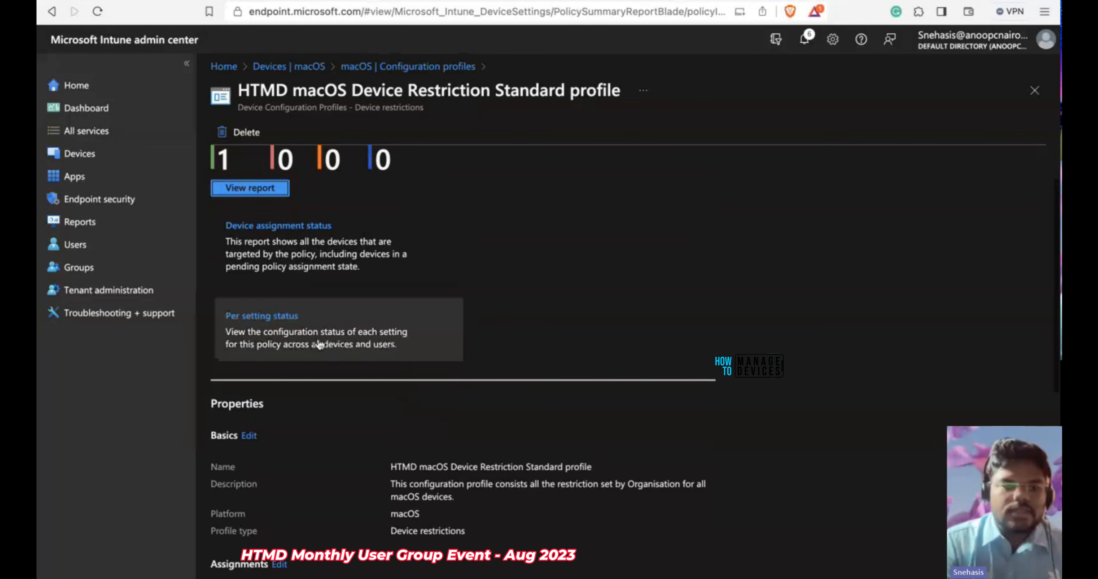
pyautogui.scroll(3, 264, 227)
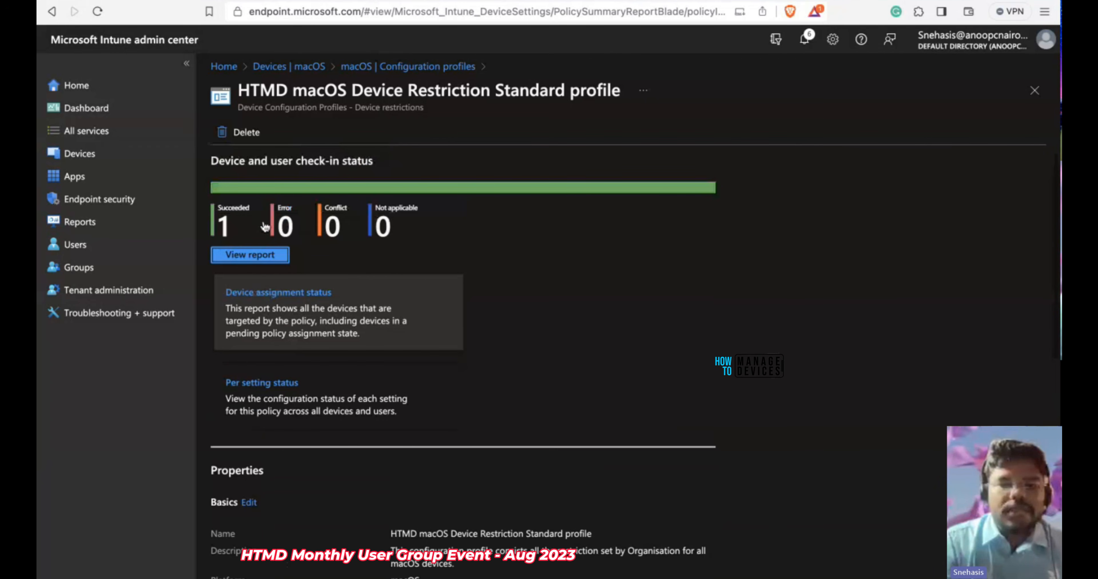
# Open the profile's per-setting status report and widen the Setting Name column to show the full setting names
pyautogui.click(265, 227)
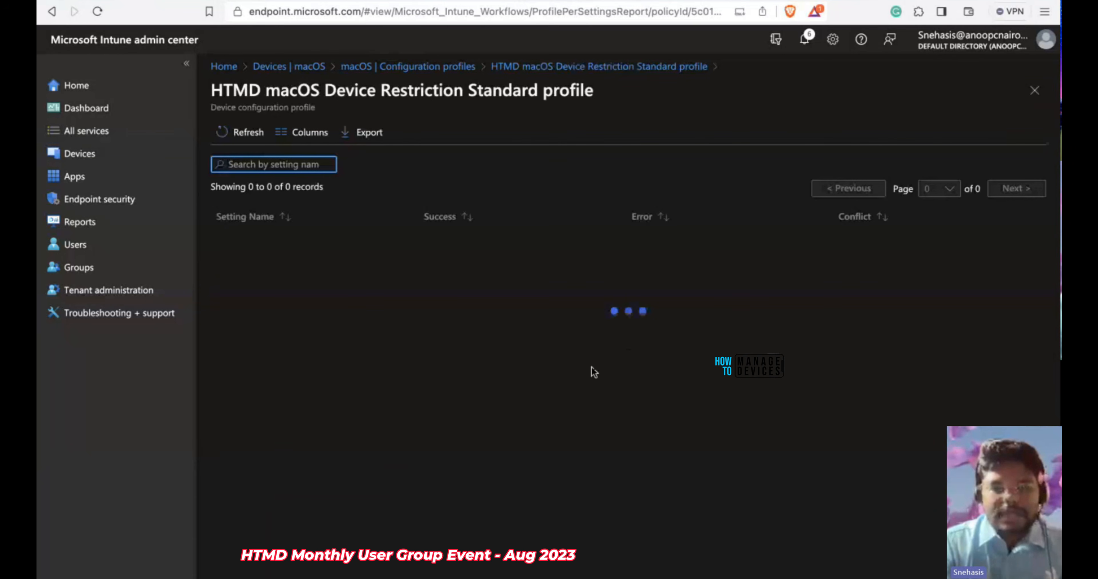
pyautogui.scroll(-1, 592, 367)
pyautogui.scroll(-1, 591, 367)
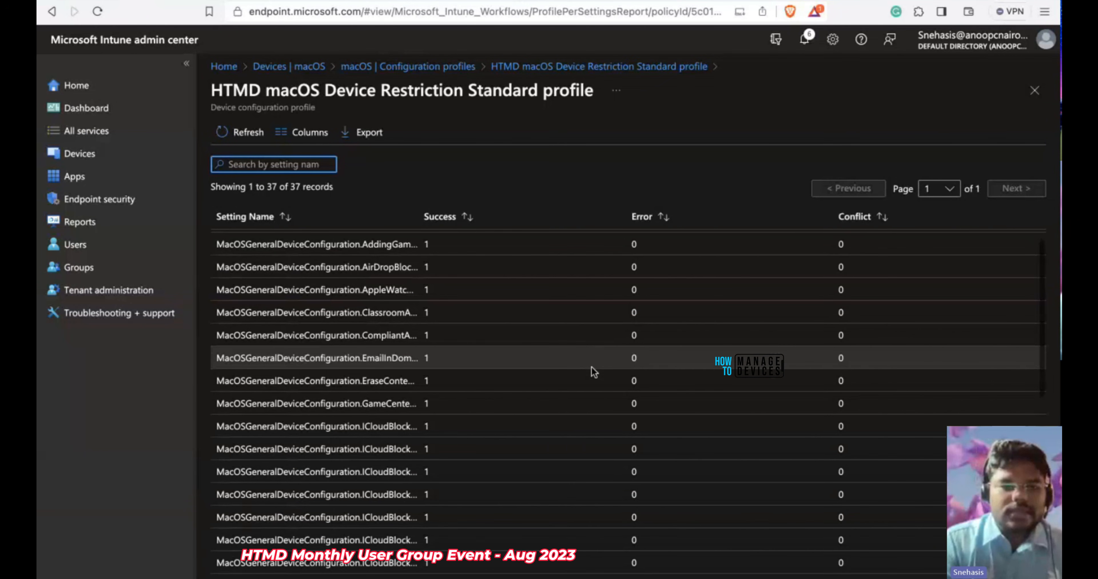
pyautogui.scroll(2, 591, 366)
pyautogui.moveTo(420, 218); pyautogui.dragTo(558, 221)
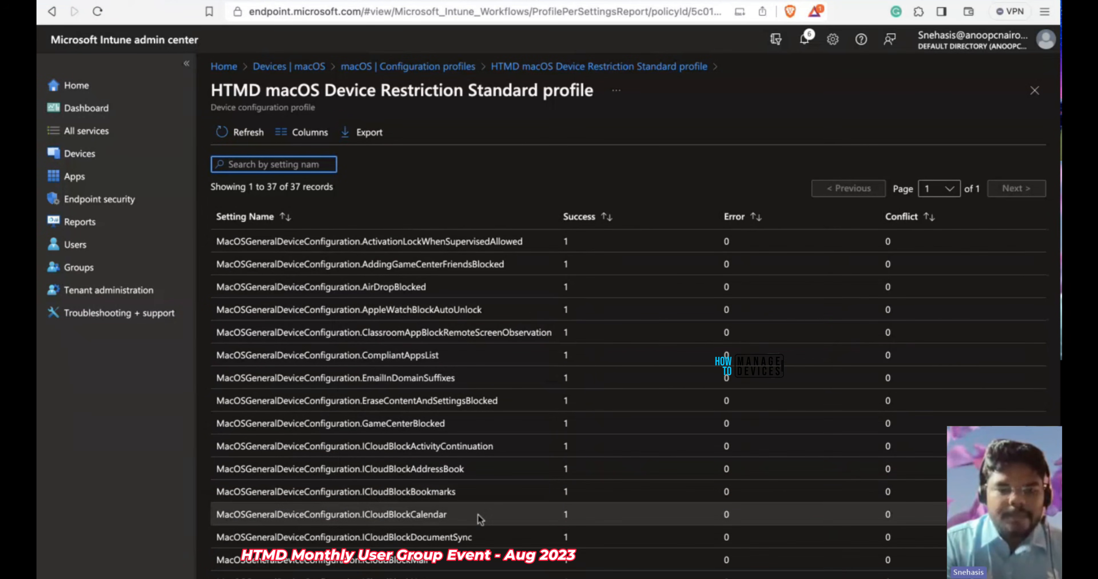
# Review the success, error and conflict status of every setting in the report, from activation lock to the password settings
pyautogui.scroll(-5, 479, 518)
pyautogui.scroll(5, 477, 517)
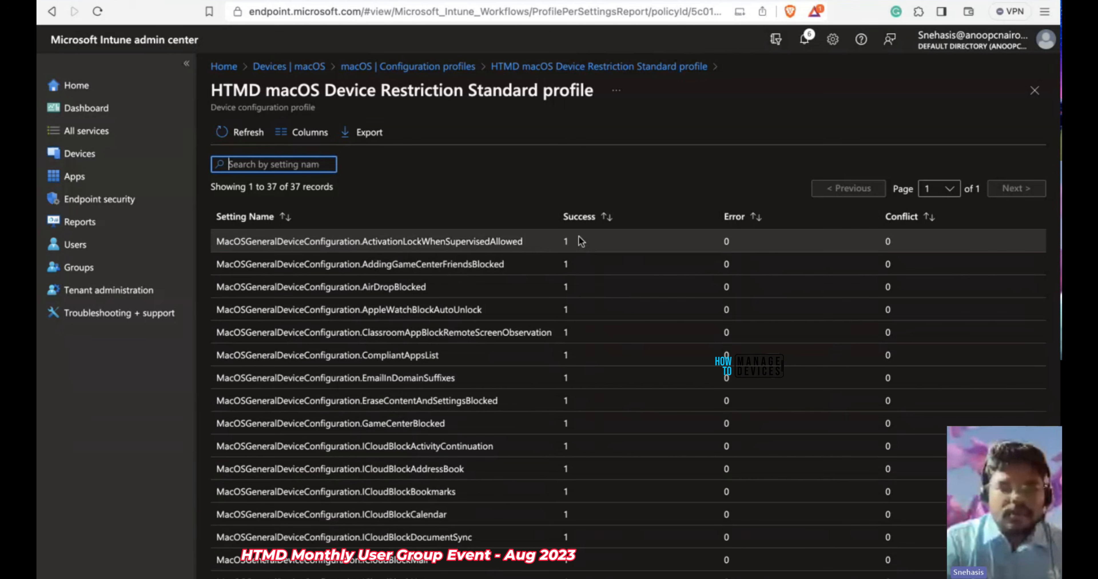
pyautogui.scroll(-5, 536, 314)
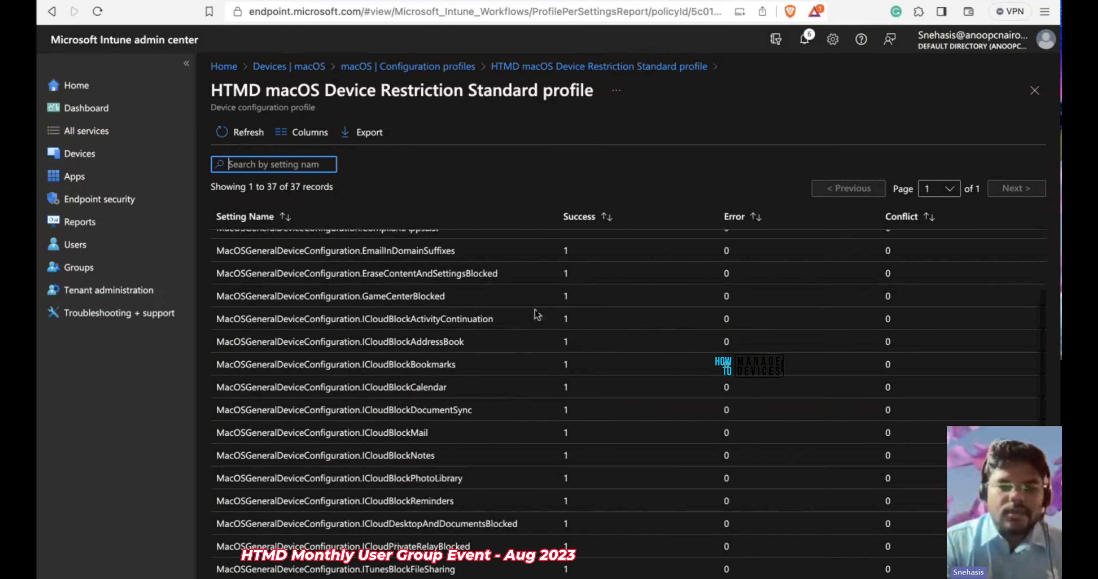
pyautogui.scroll(-10, 536, 314)
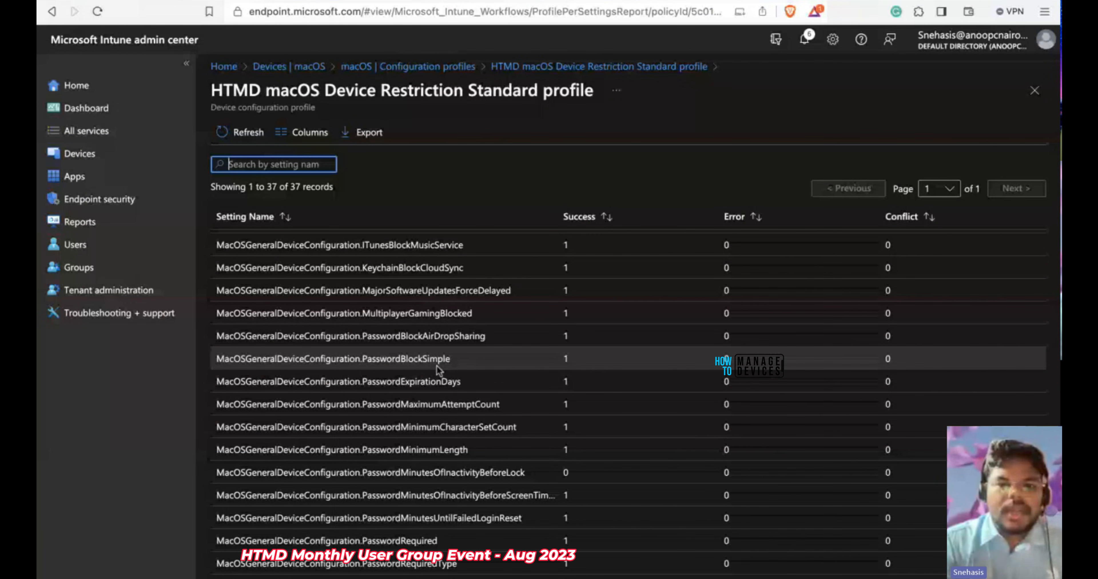
pyautogui.scroll(10, 436, 365)
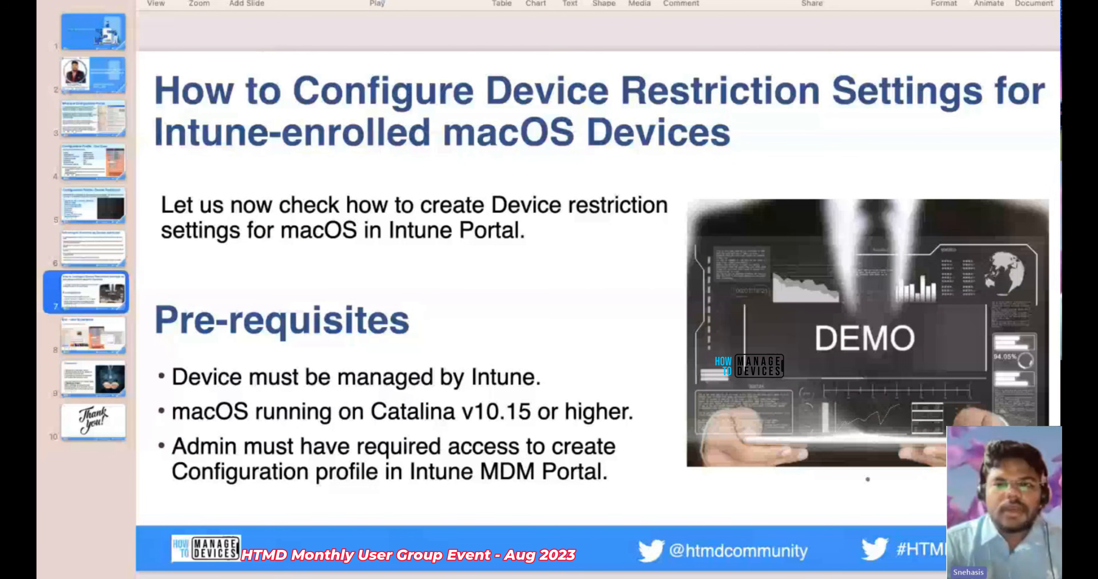
# In the presentation window, check the AirDrop option in macOS Control Centre and go to the End-User Experience slide
pyautogui.click(951, 1)
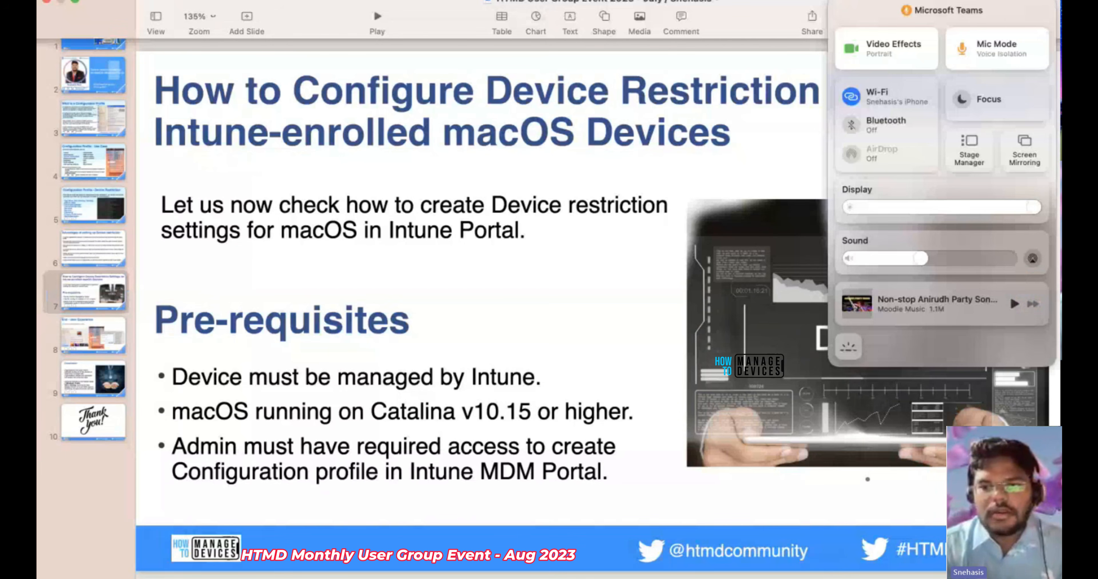
pyautogui.click(903, 160)
pyautogui.click(100, 341)
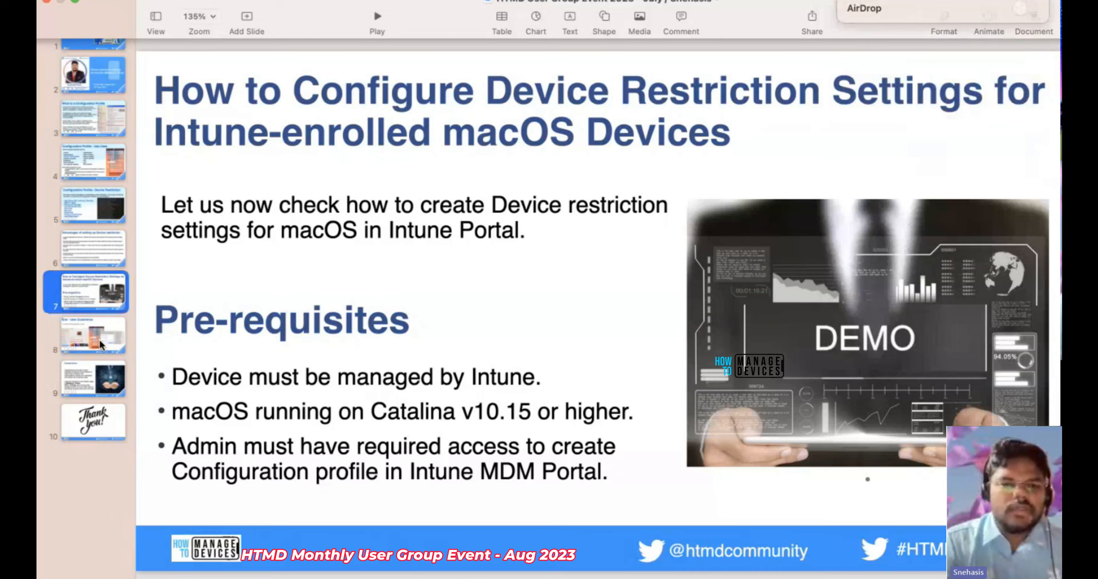
pyautogui.click(101, 345)
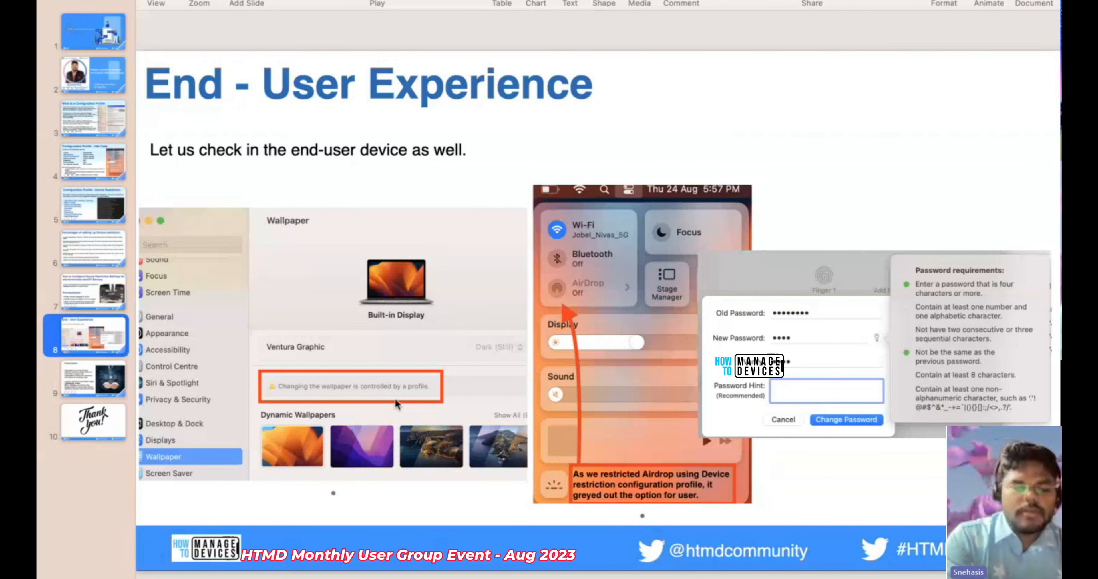
# Search for and open macOS System Settings, and go to the Wallpaper settings to check the end-user restriction
pyautogui.press('super+space')
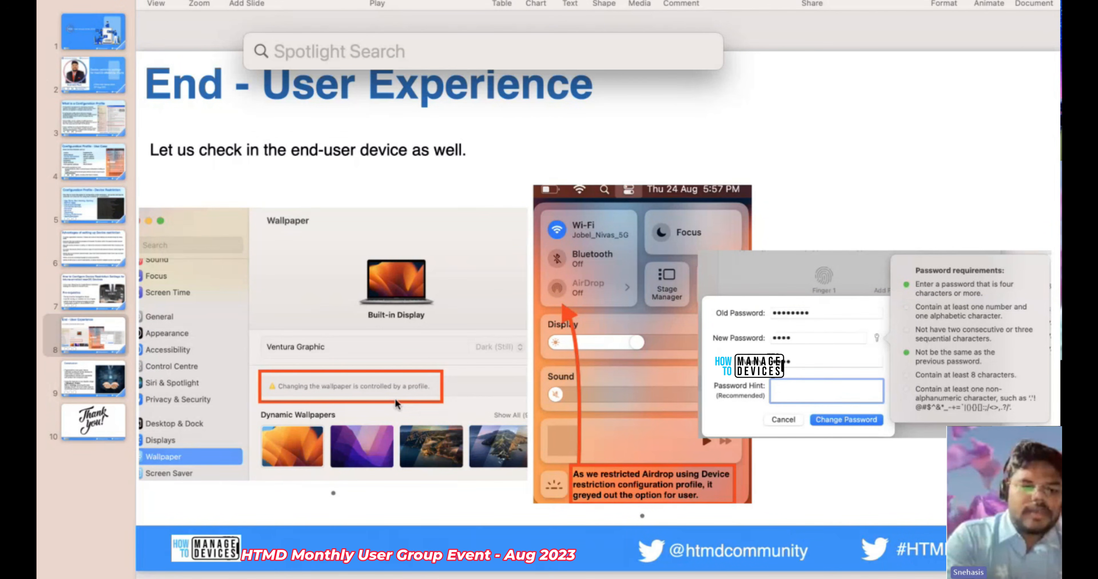
pyautogui.write('sett')
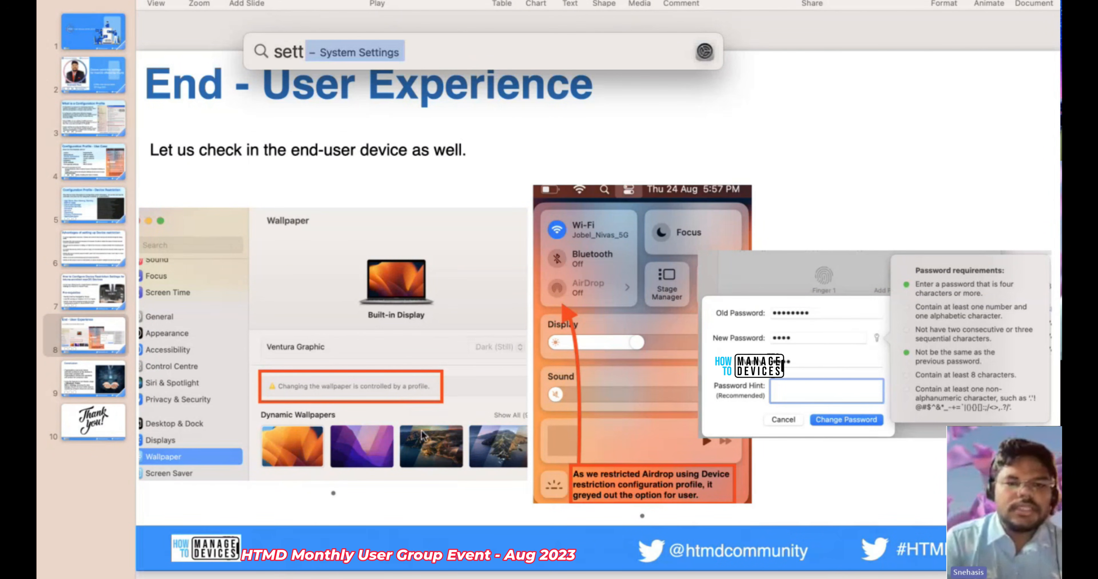
pyautogui.press('Return')
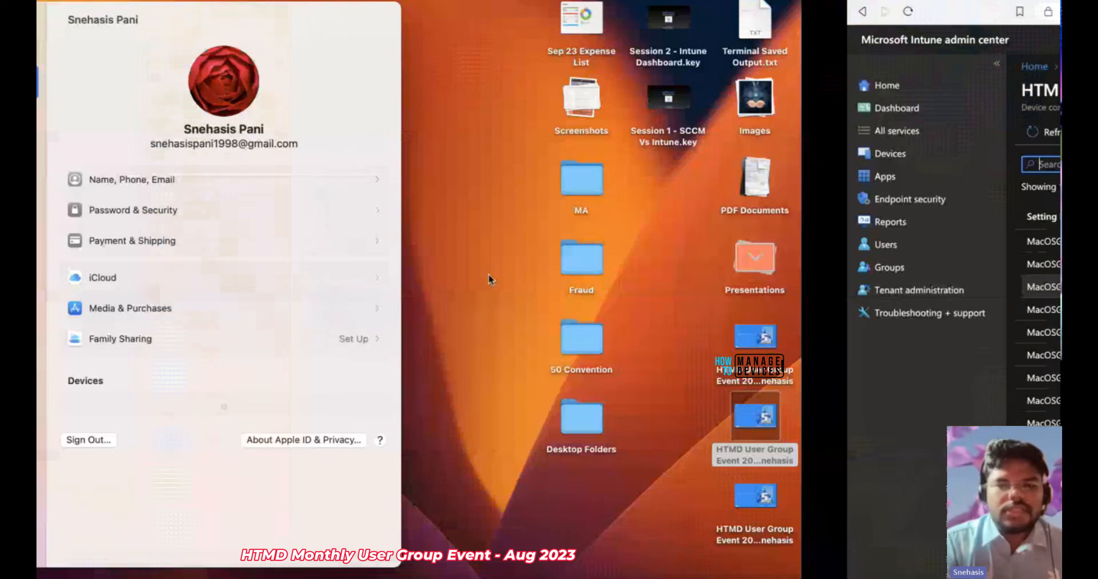
pyautogui.click(185, 19)
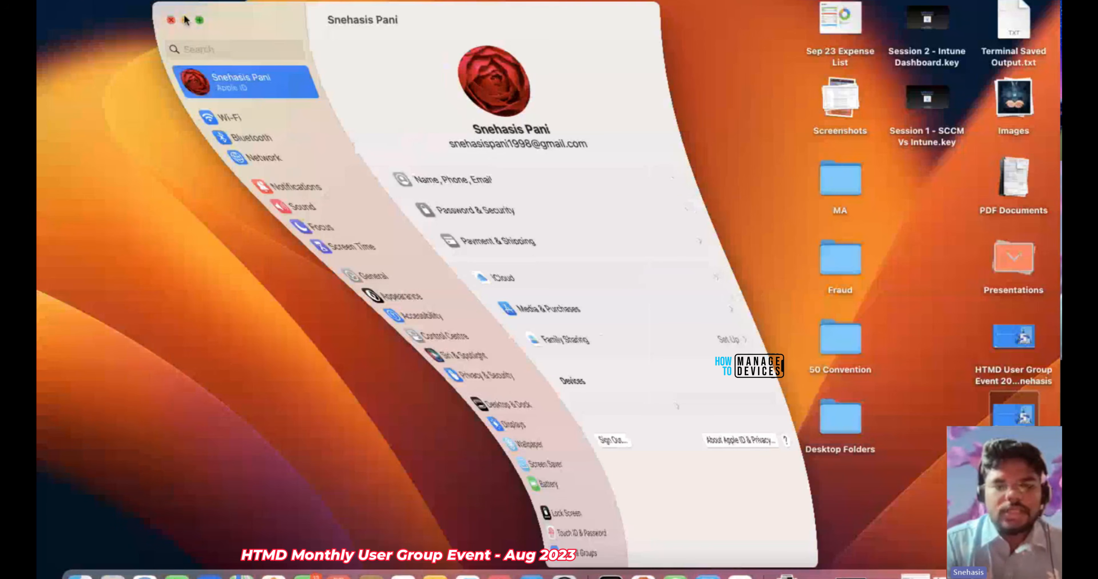
pyautogui.rightClick(450, 161)
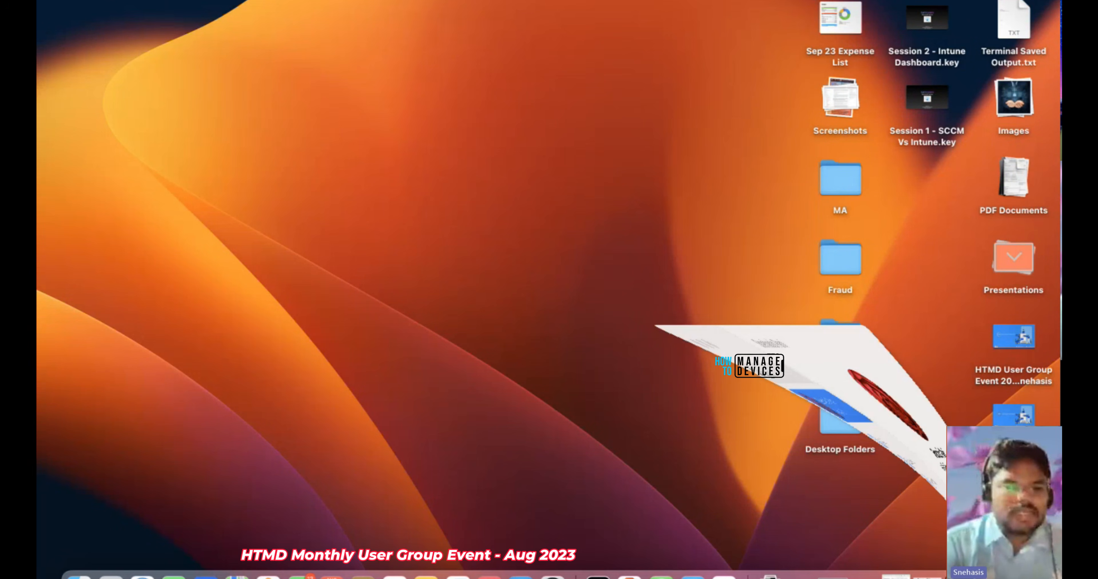
pyautogui.scroll(-5, 252, 425)
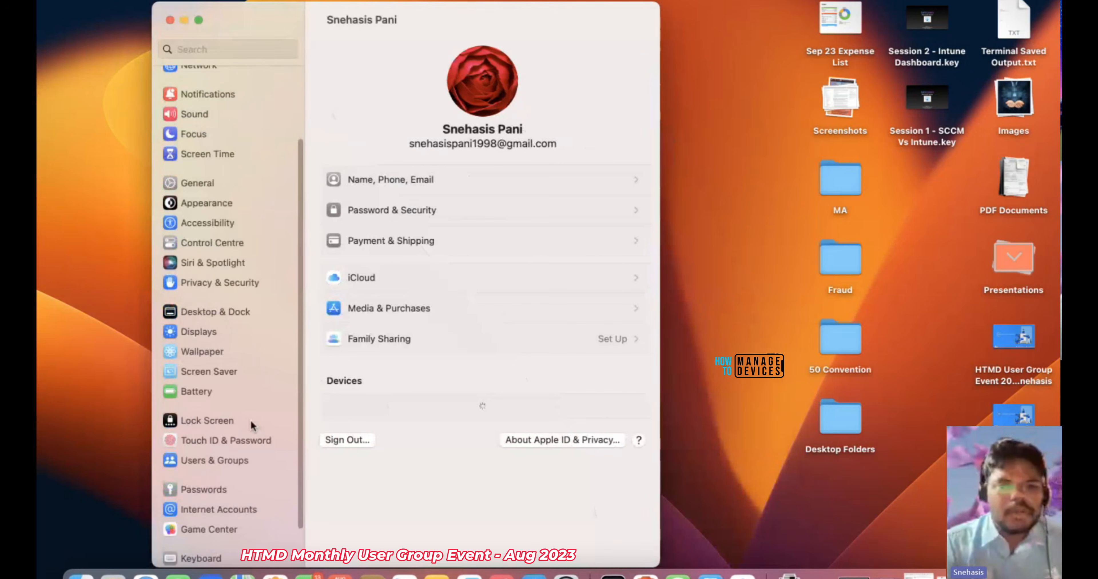
pyautogui.click(218, 349)
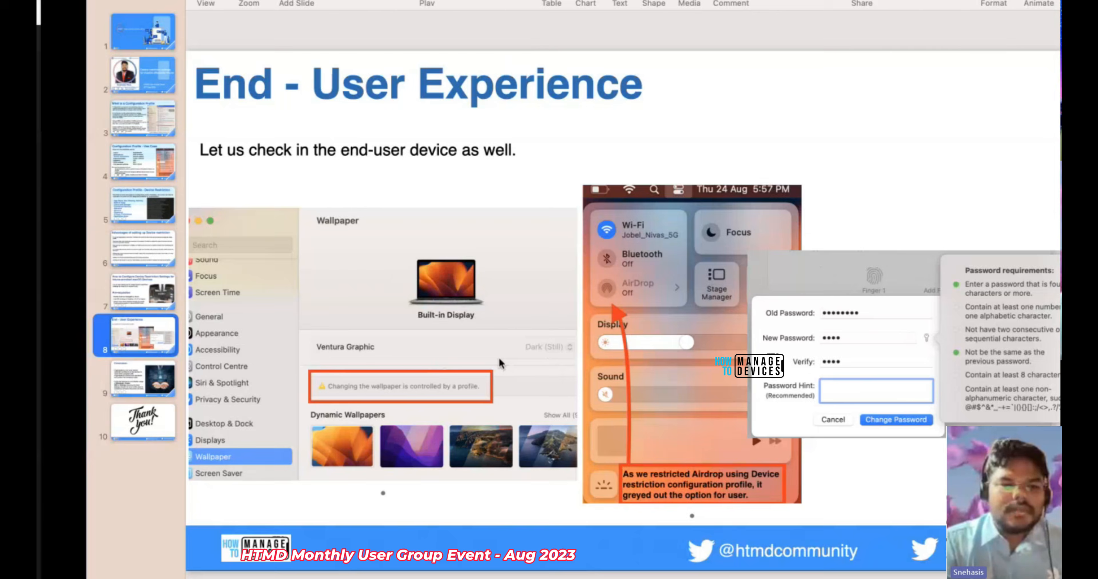
# Switch back to System Settings, open the installed Profiles under Privacy & Security, and show the Restrictions Profile details
pyautogui.press('super+Tab')
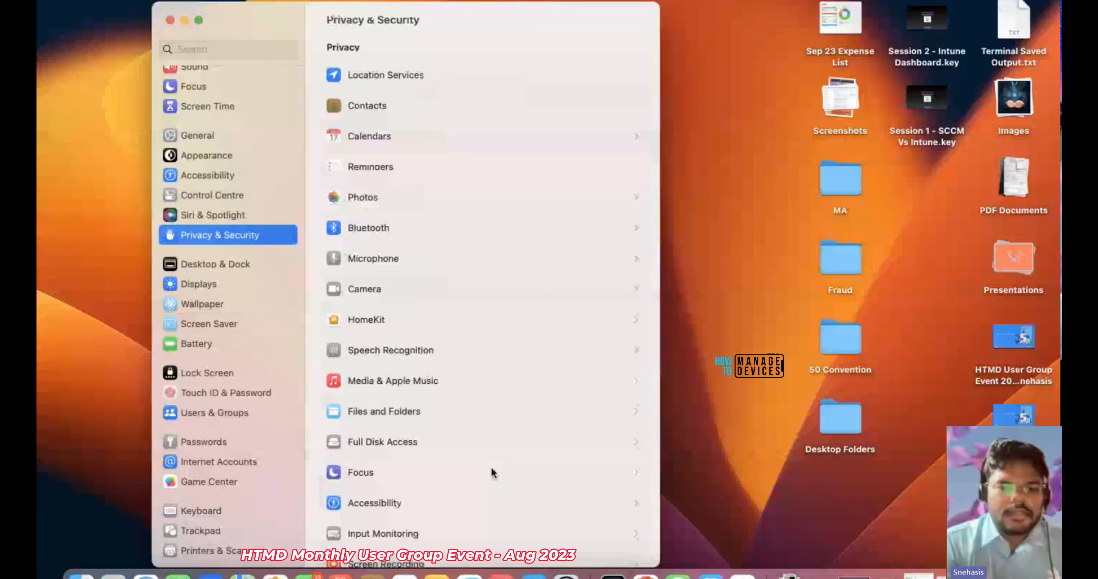
pyautogui.scroll(-15, 491, 472)
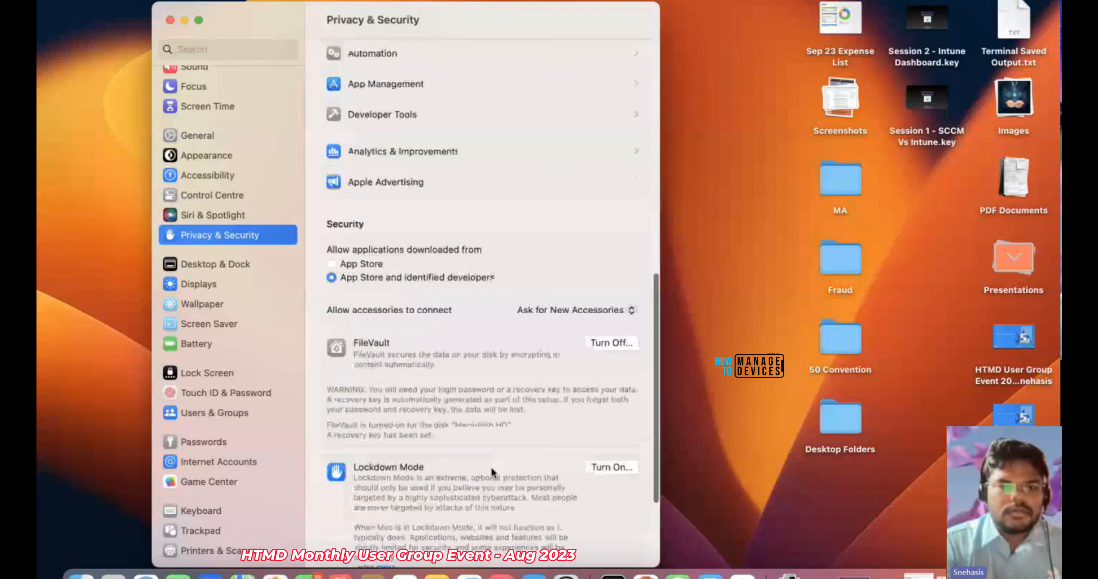
pyautogui.click(471, 223)
pyautogui.scroll(-1, 470, 223)
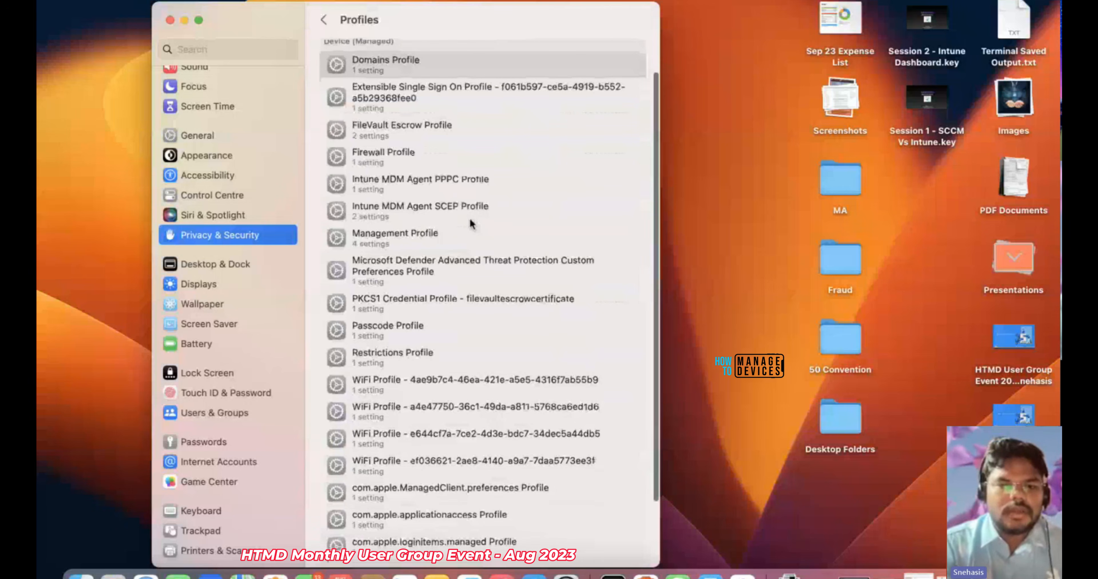
pyautogui.click(423, 359)
pyautogui.doubleClick(423, 360)
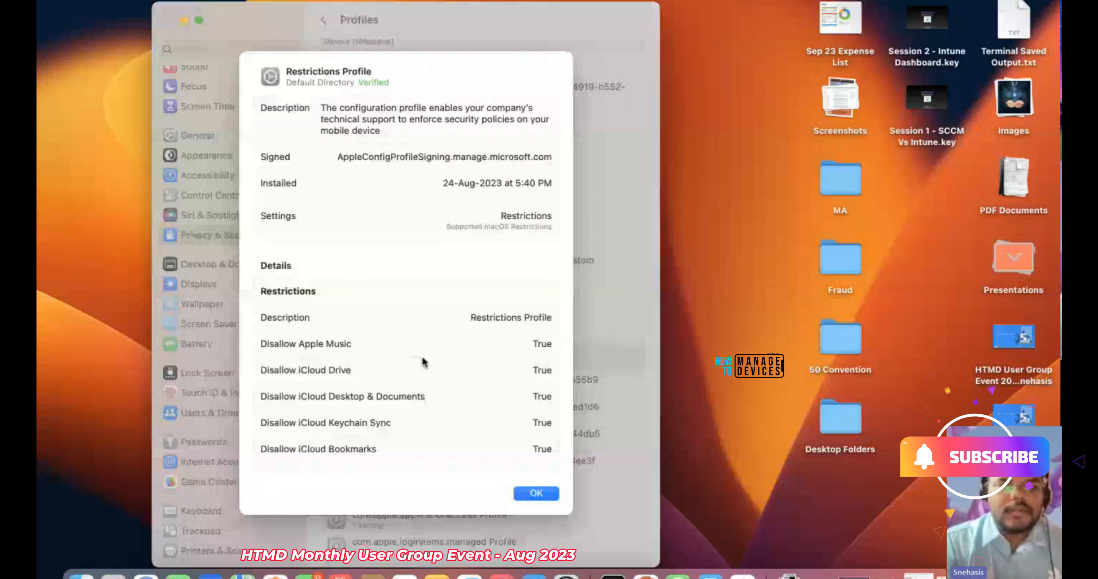
# Examine the full list of restrictions in the Restrictions Profile, from Apple Music and iCloud to Game Center, AirDrop and erasing content
pyautogui.scroll(-5, 439, 385)
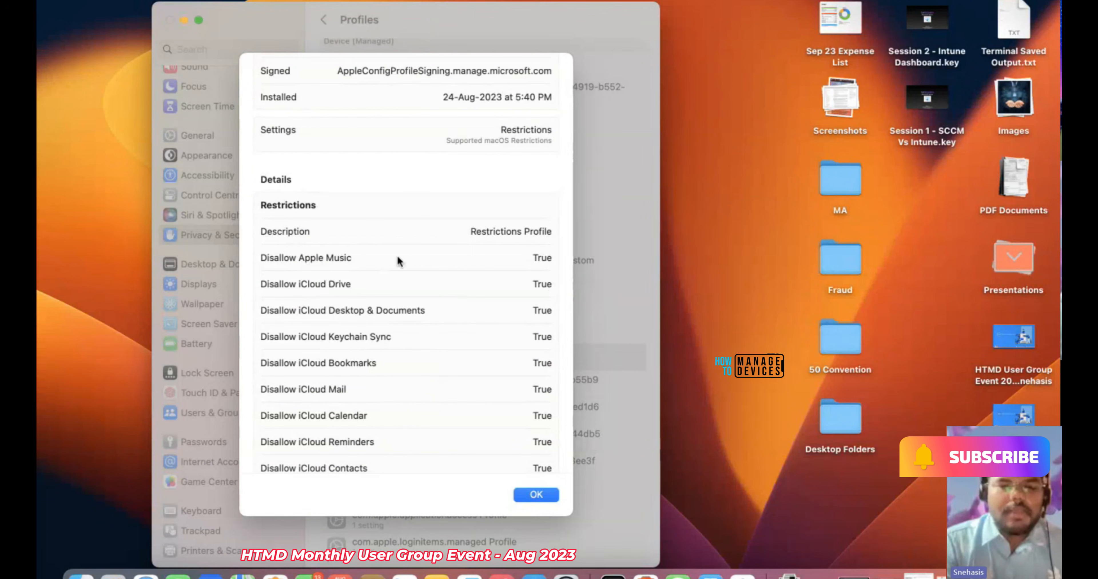
pyautogui.scroll(-2, 538, 295)
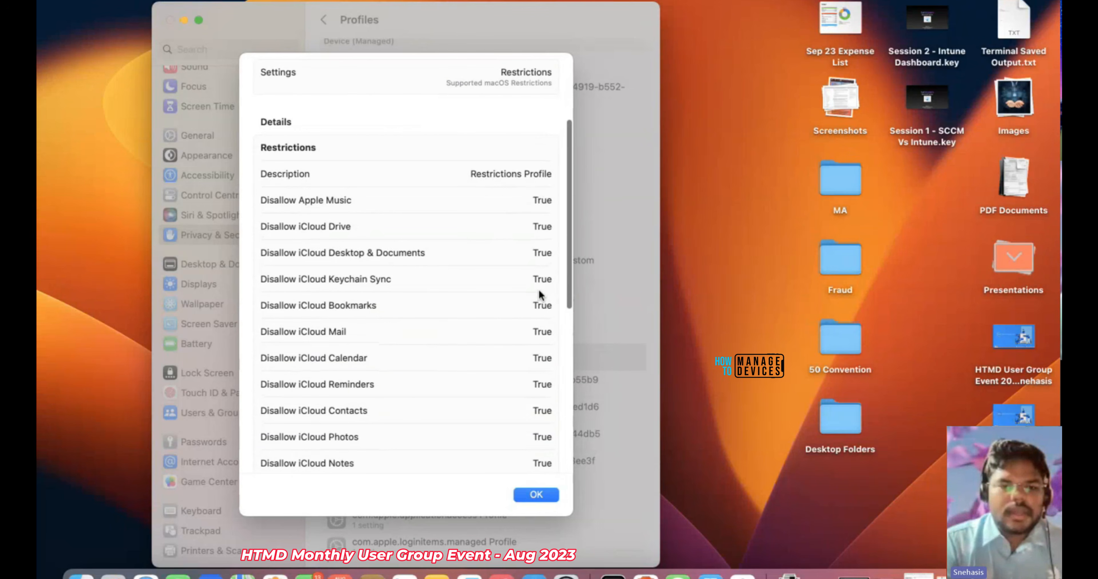
pyautogui.scroll(-6, 539, 294)
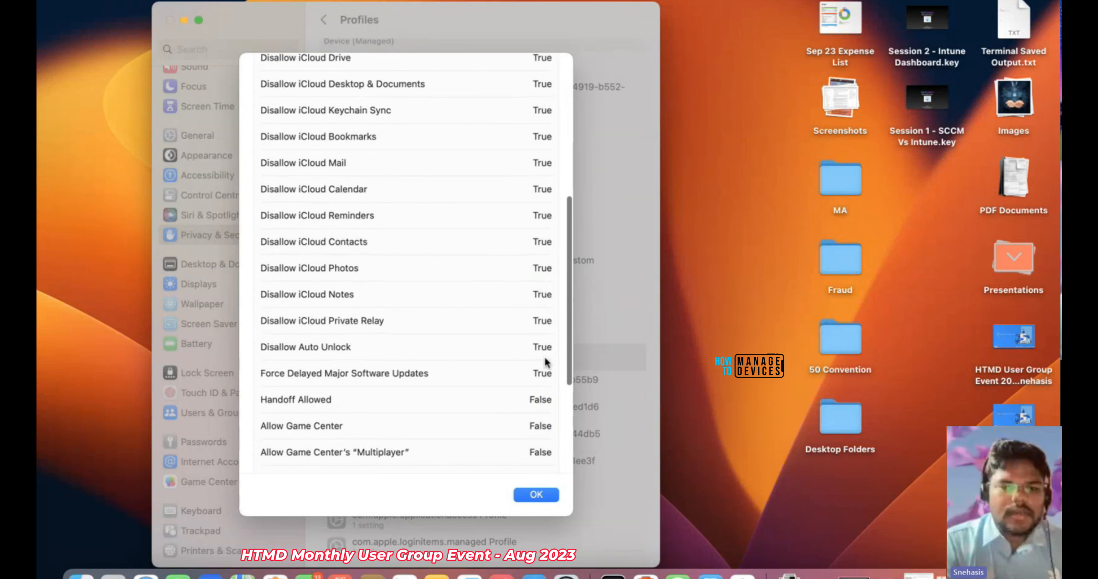
pyautogui.scroll(-1, 547, 383)
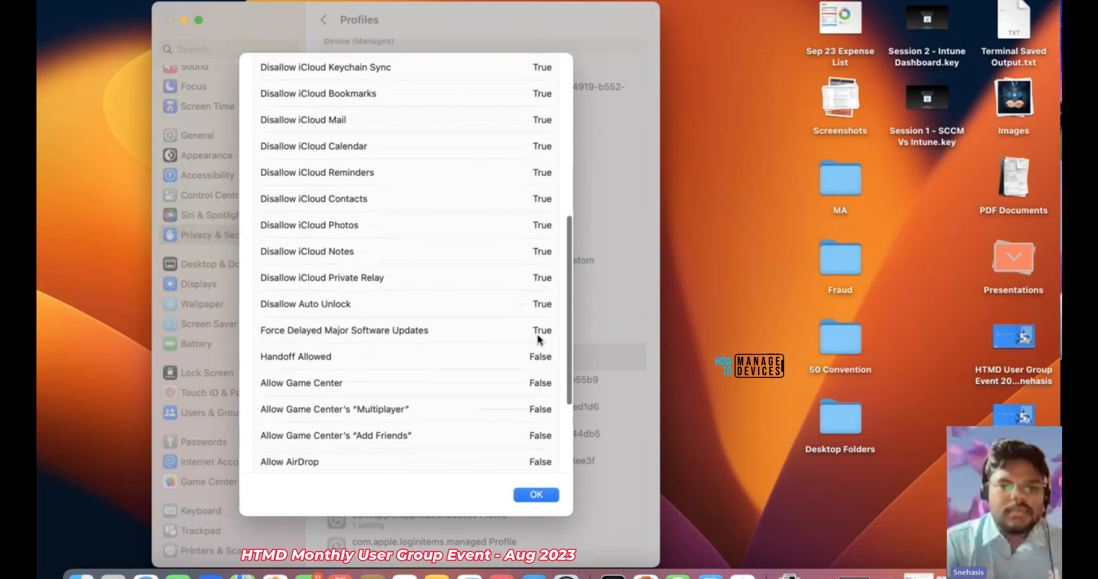
pyautogui.scroll(-5, 533, 366)
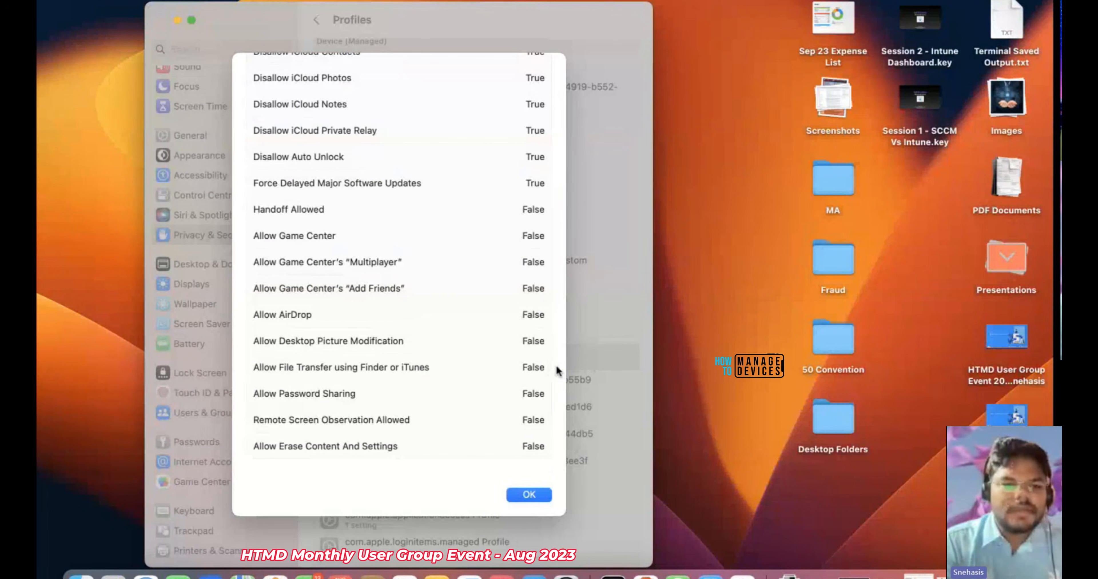